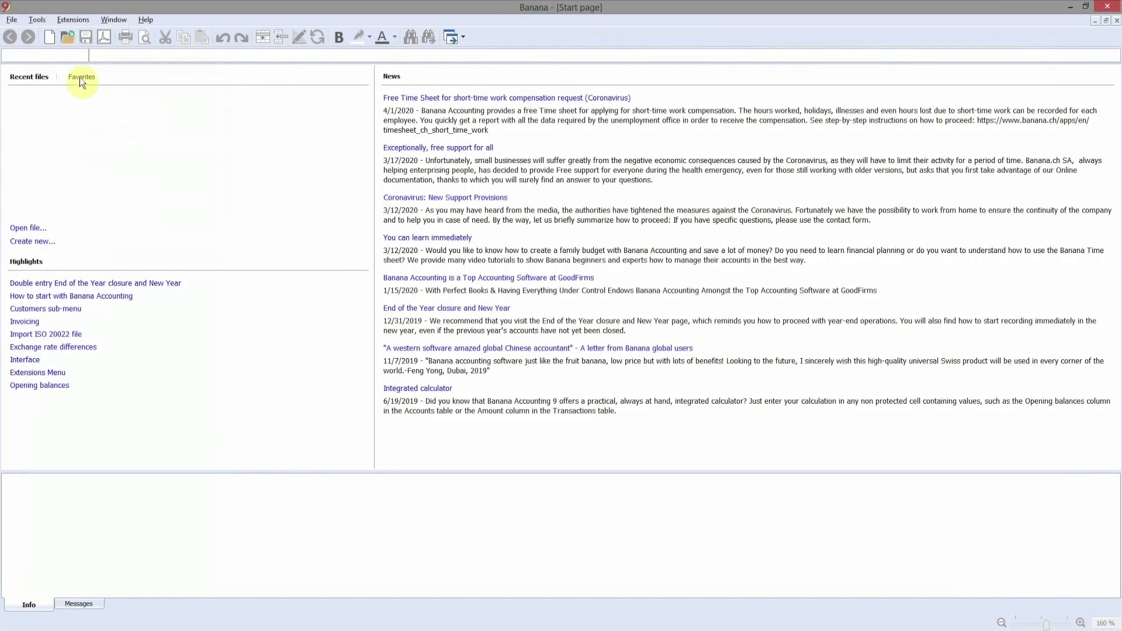
Start a new file filtered to double-entry templates and choose Accounting for companies (chart of accounts SME).
key("ctrl+n")
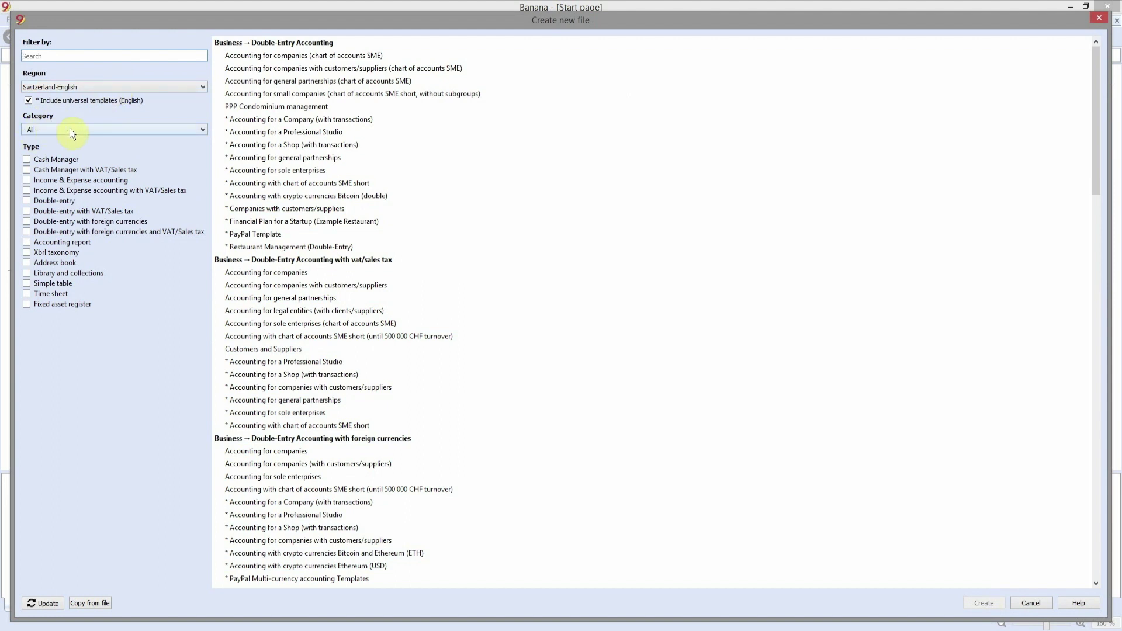
left_click(53, 201)
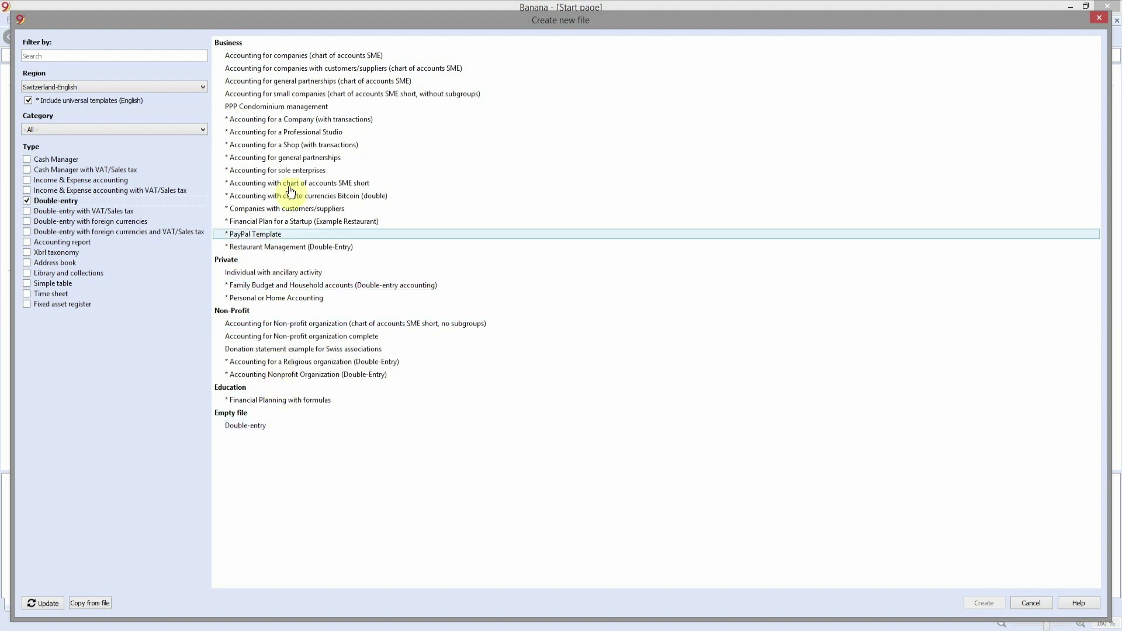
left_click(307, 56)
Create the file, set the left header to My company and clear the right header.
left_click(983, 603)
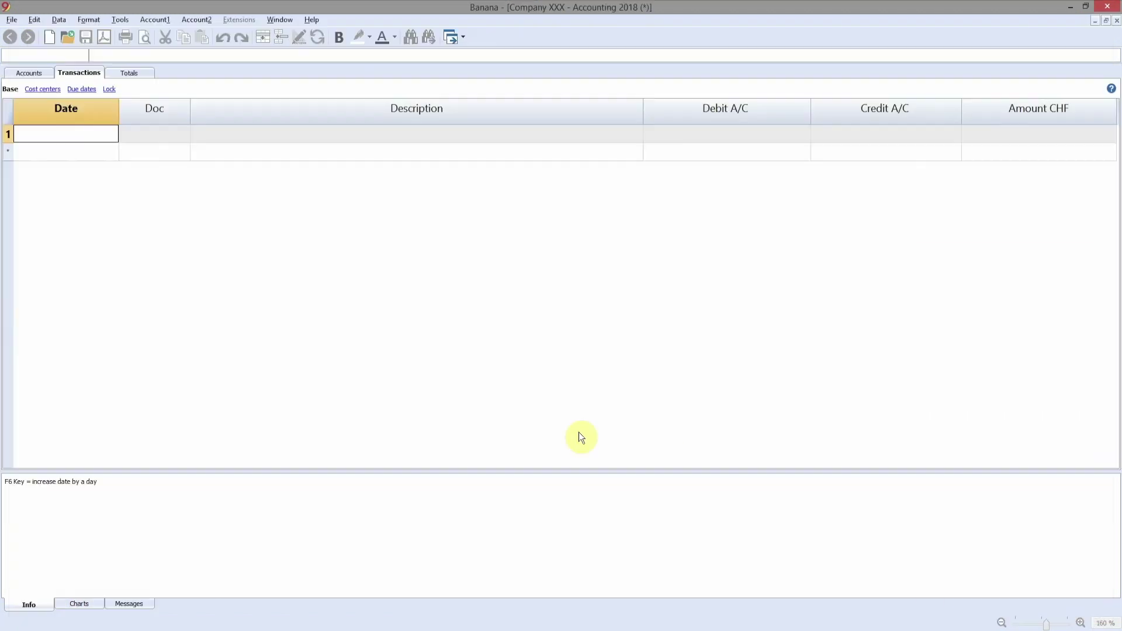
double_click(471, 132)
left_click(470, 131)
type("M")
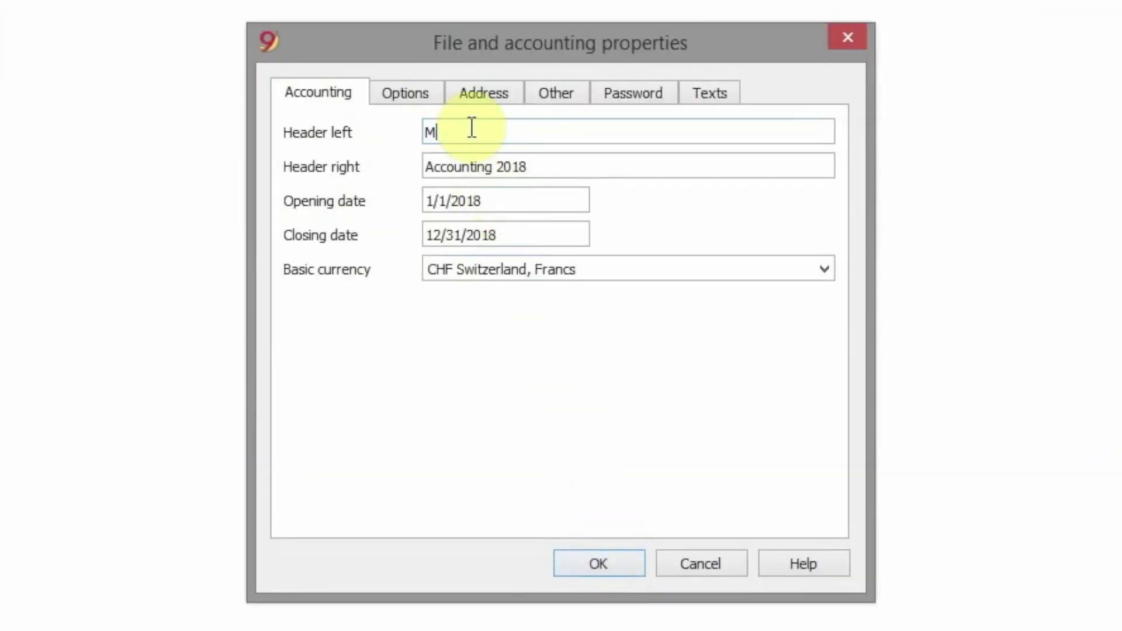
type("ny")
key("Tab")
key("Delete")
Set the accounting year to run from 1/1/2022 to 12/31/2022.
key("Tab")
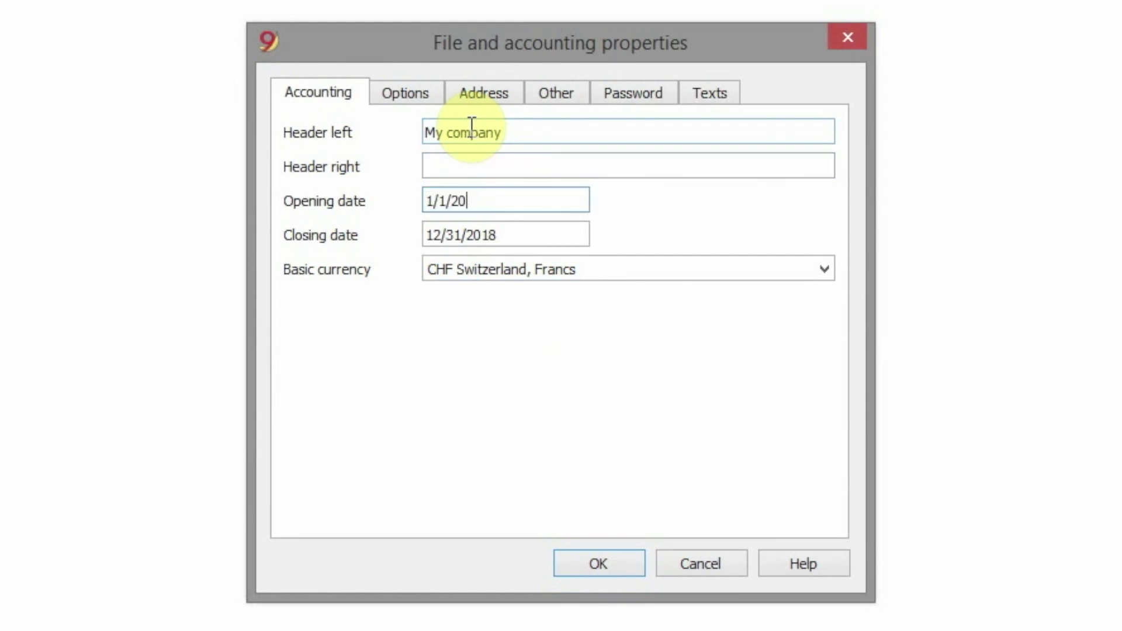
type("22")
key("Tab")
key("End")
key("BackSpace")
key("Tab")
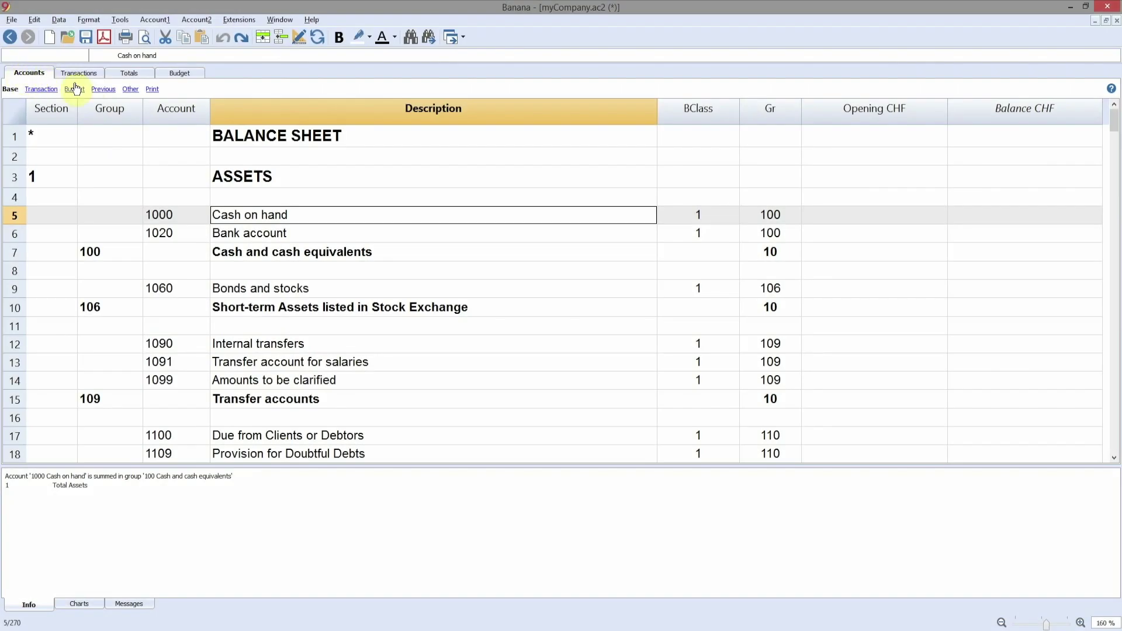
Browse the Accounts table from the BALANCE SHEET heading down to PROFIT & LOSS STATEMENT and back to Cash on hand.
left_click(308, 138)
left_click_drag(1114, 118, 1113, 289)
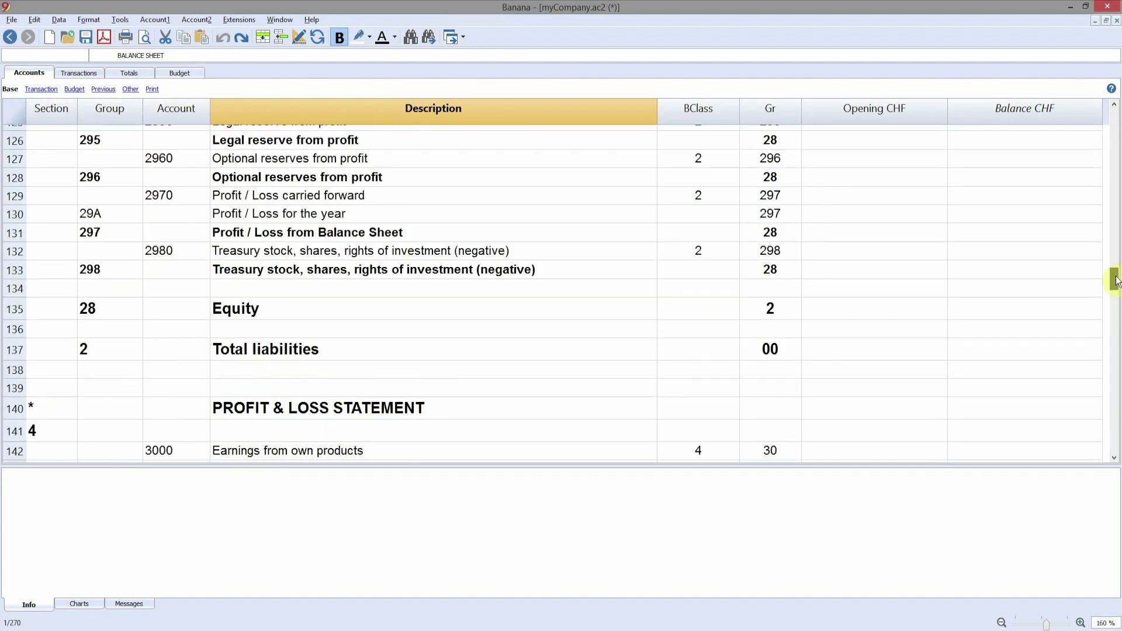
left_click(405, 136)
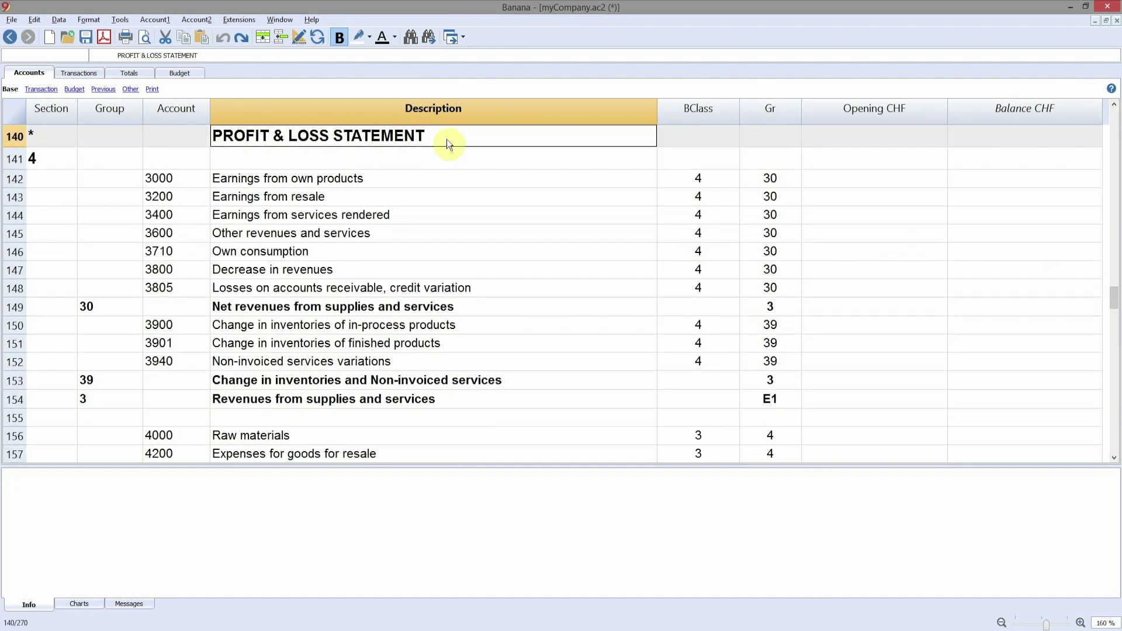
left_click_drag(1114, 298, 1114, 114)
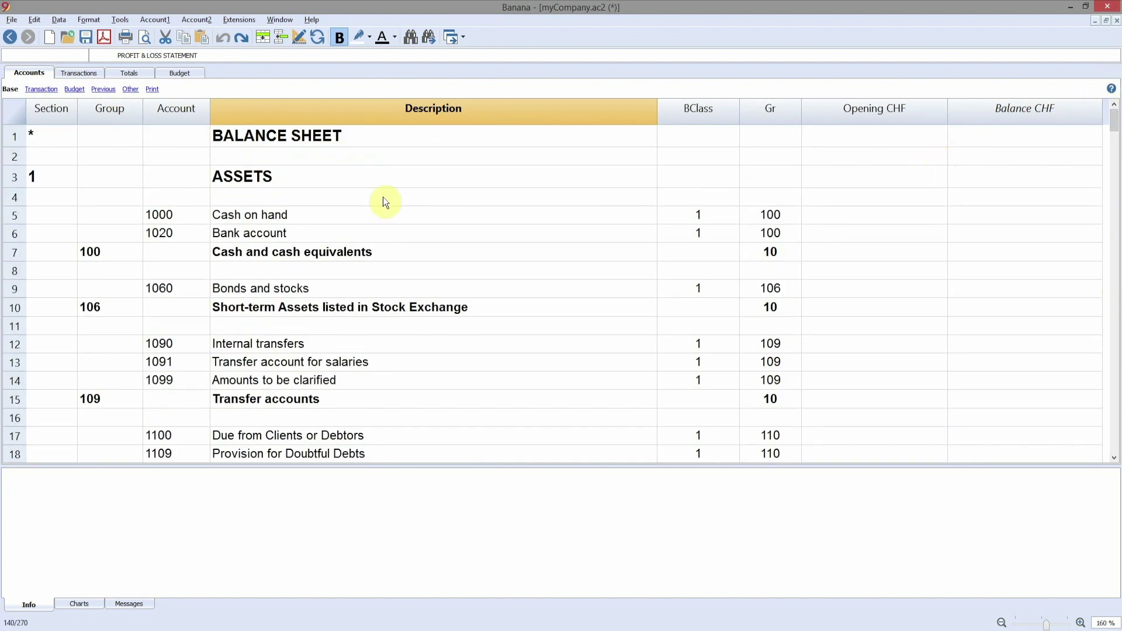
left_click(161, 216)
Rename Cash on hand to Cash and enter opening balances of 2,500 cash and 4,500 bank.
left_click(161, 232)
left_click(168, 290)
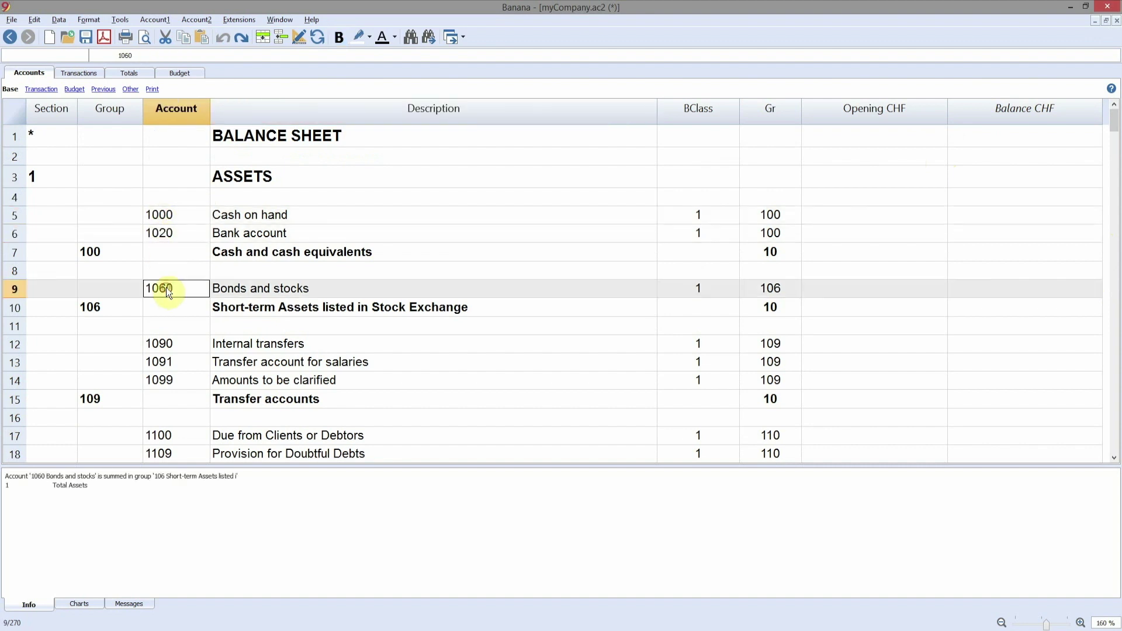
double_click(264, 214)
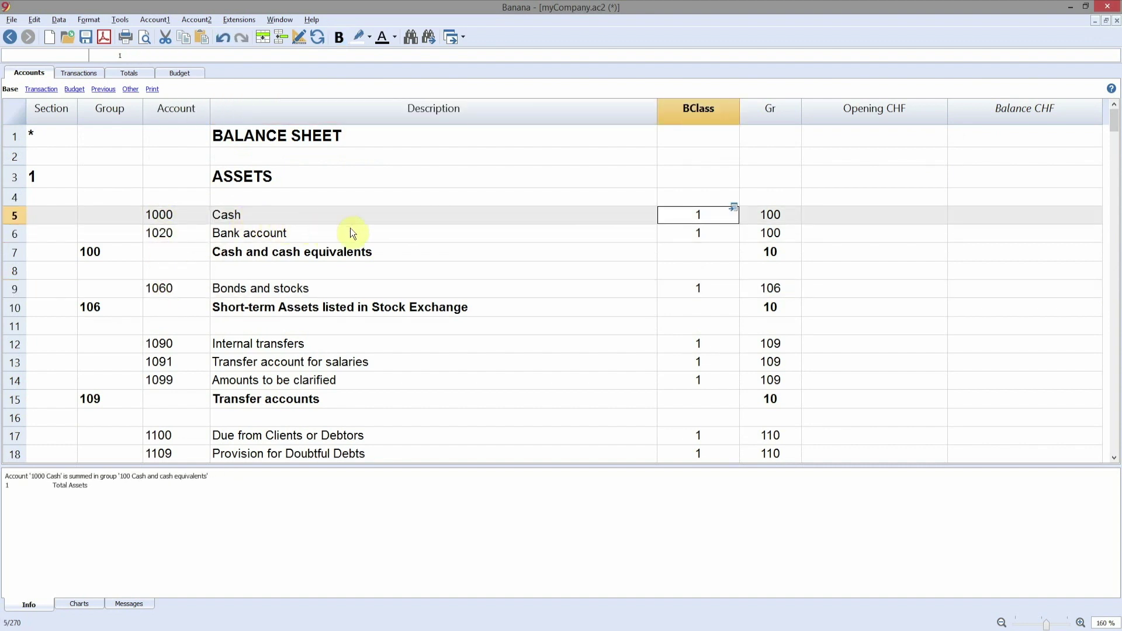
left_click(874, 214)
type("2500")
key("Return")
type("4500")
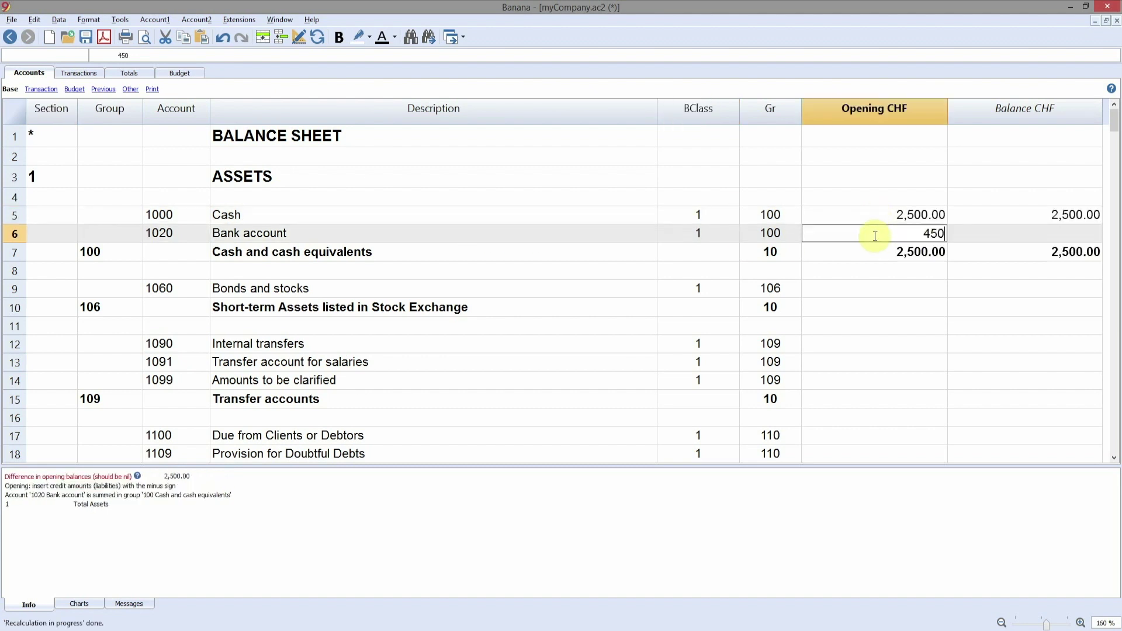
key("Return")
Enter -7,000 as the opening balance of share capital account 2800.
left_click_drag(1111, 123, 1110, 264)
left_click(873, 155)
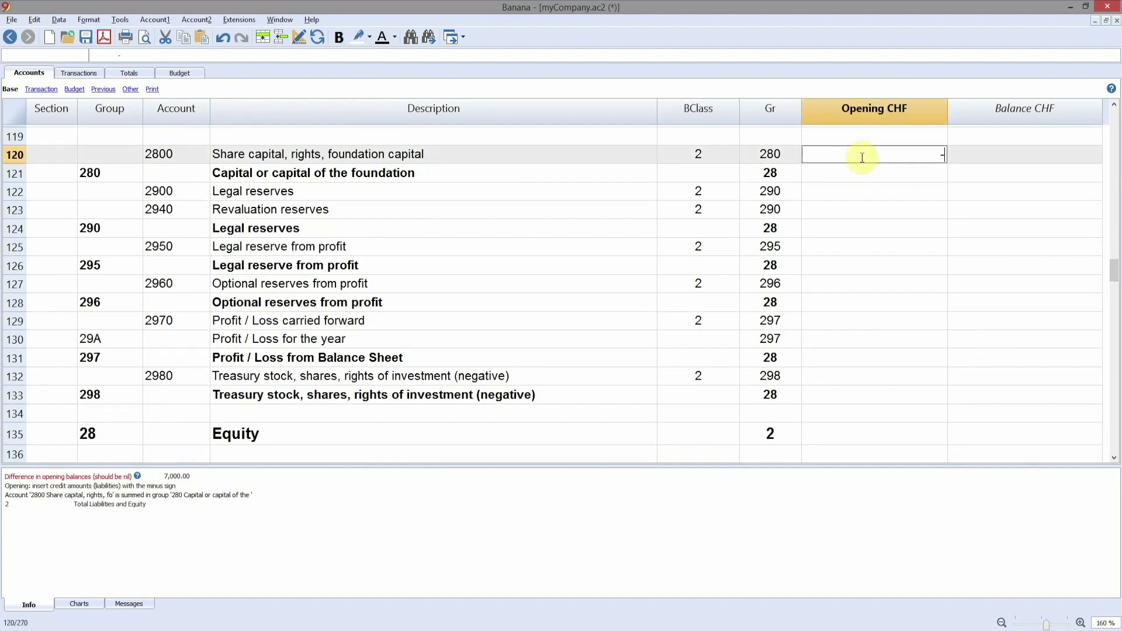
type("-7000")
key("Return")
left_click_drag(1112, 271, 1111, 114)
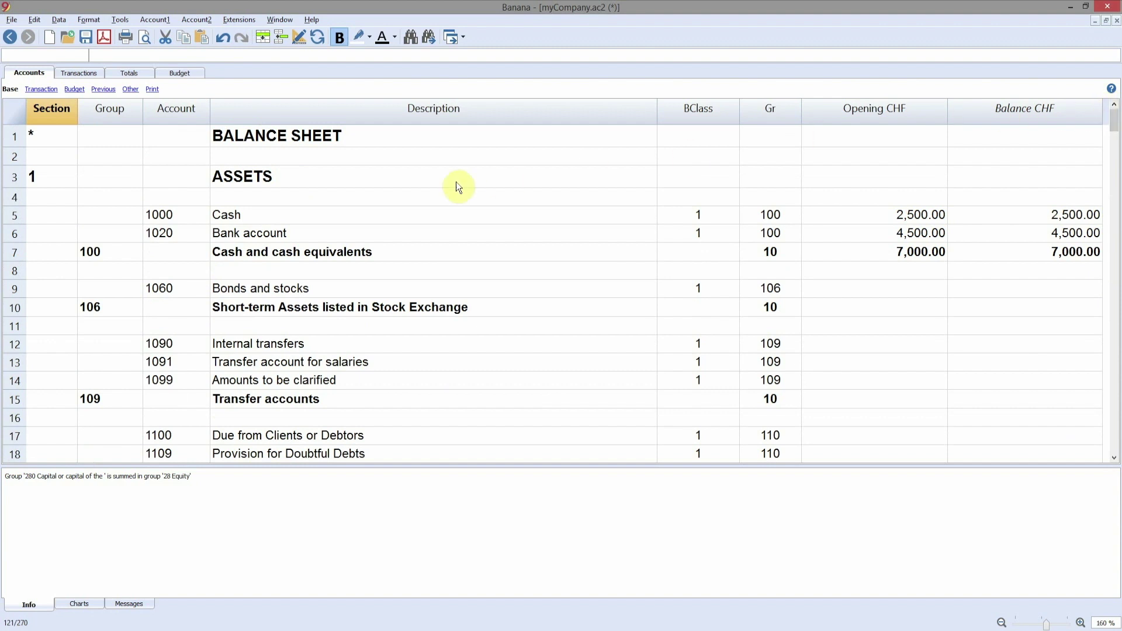
Insert account 1030 Post office account with BClass 1 and group 100 below Bank account.
left_click(12, 233)
left_click(280, 37)
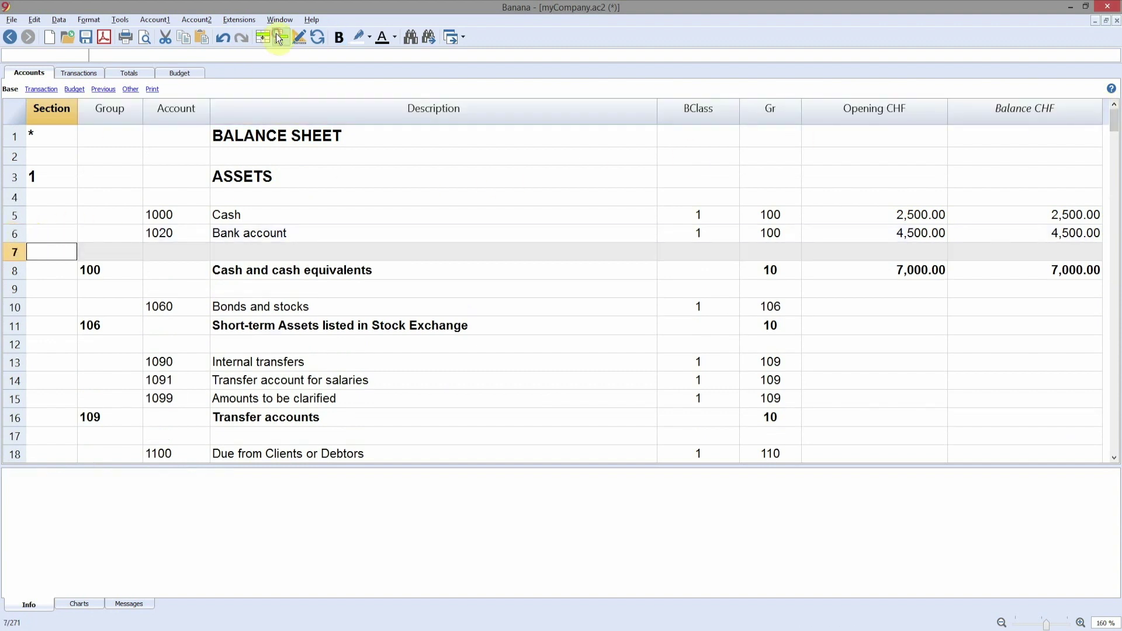
double_click(159, 251)
type("1030")
key("Tab")
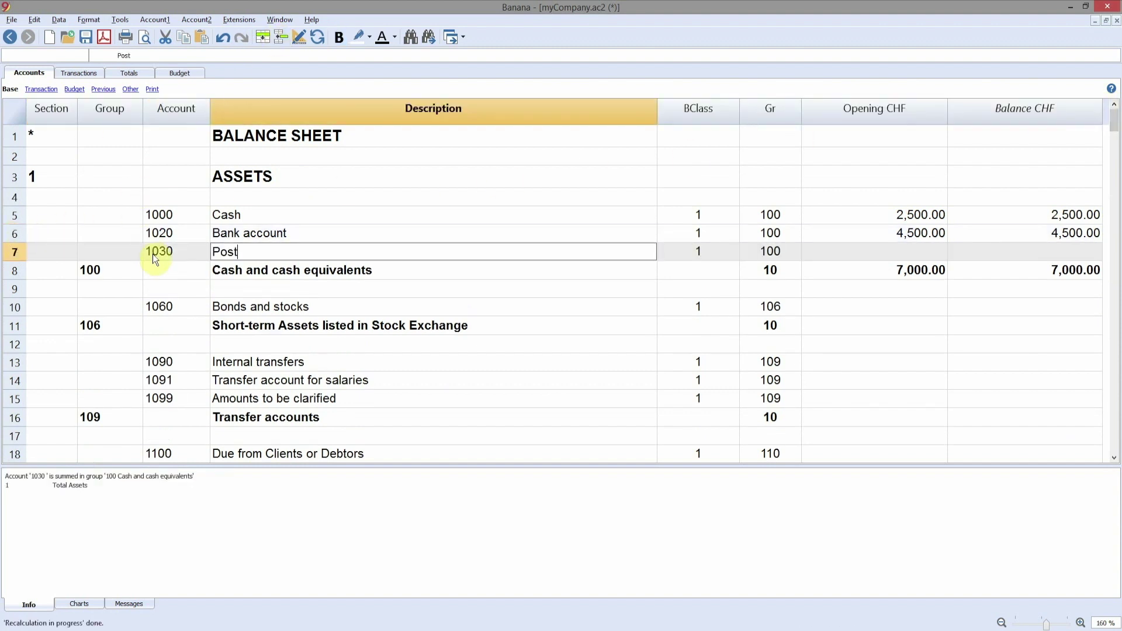
type("Post office account")
key("Tab")
type("1")
Select the Amounts to be clarified row and bring up the Edit menu's row commands.
left_click(19, 397)
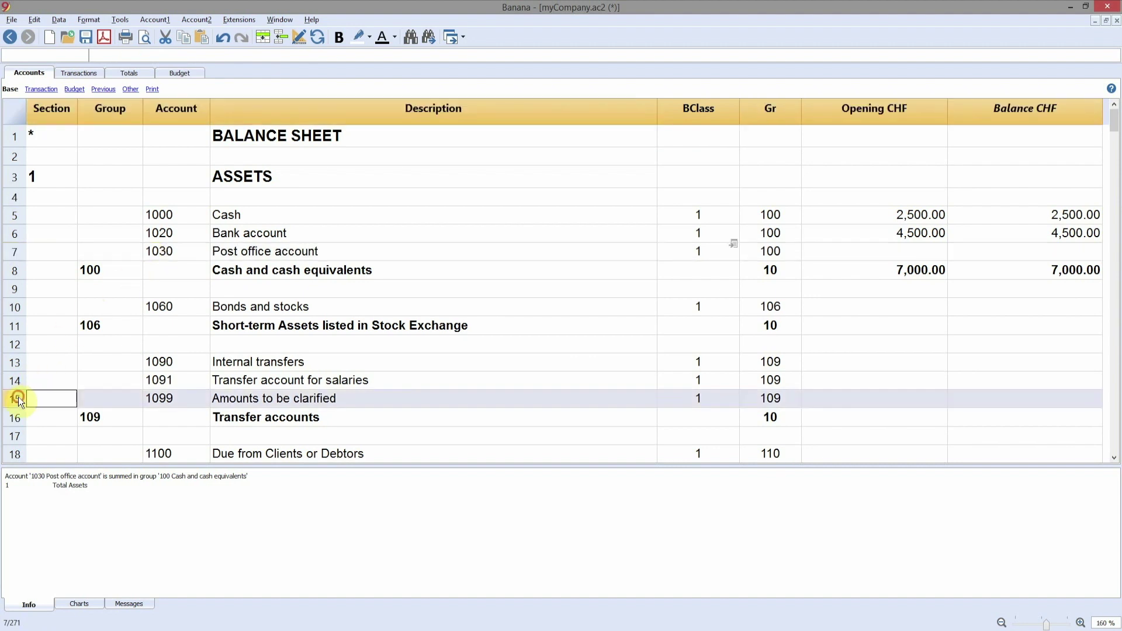
left_click(36, 18)
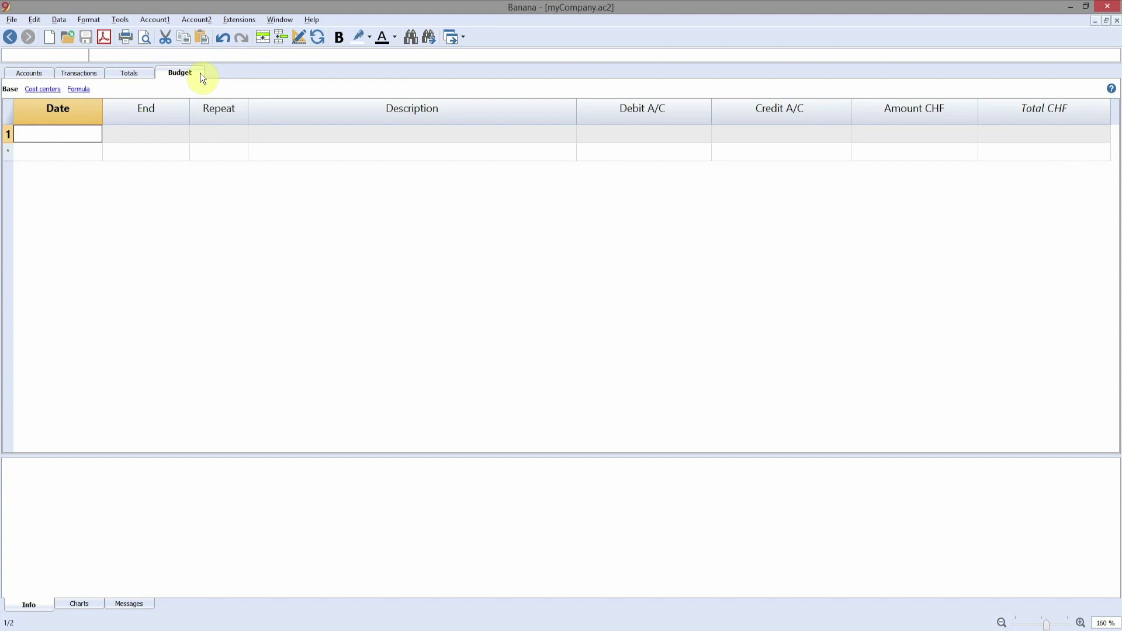
Add a bold Start activity heading and a 1/1/2022 foundation capital row: bank debit, 2800 credit, 20,000.
left_click(336, 132)
type("Start activit")
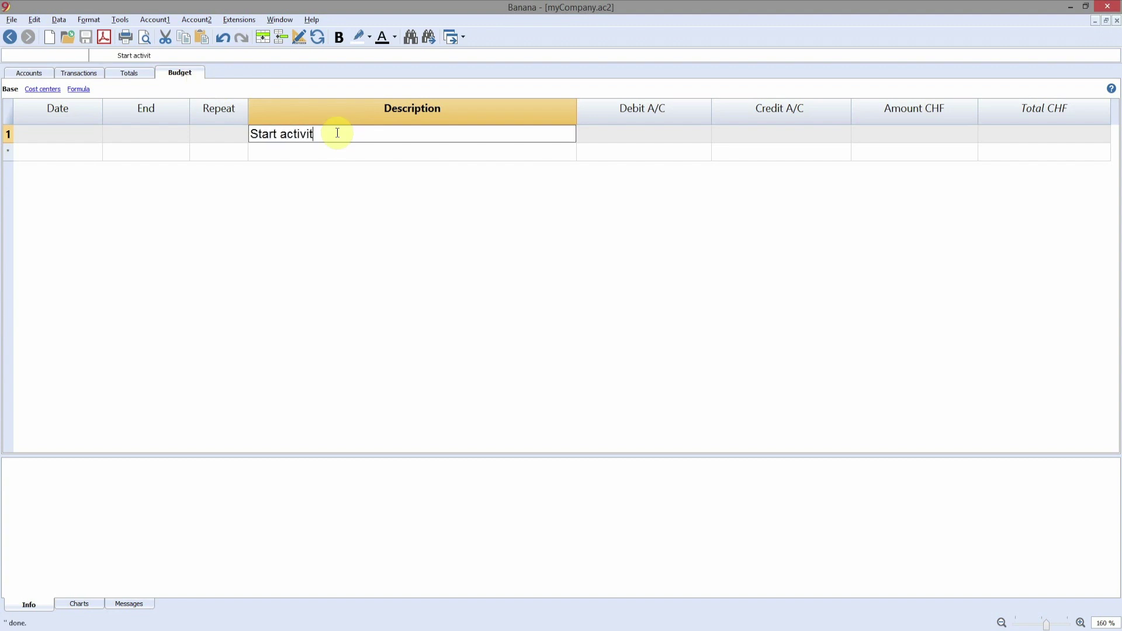
type("y")
left_click(339, 37)
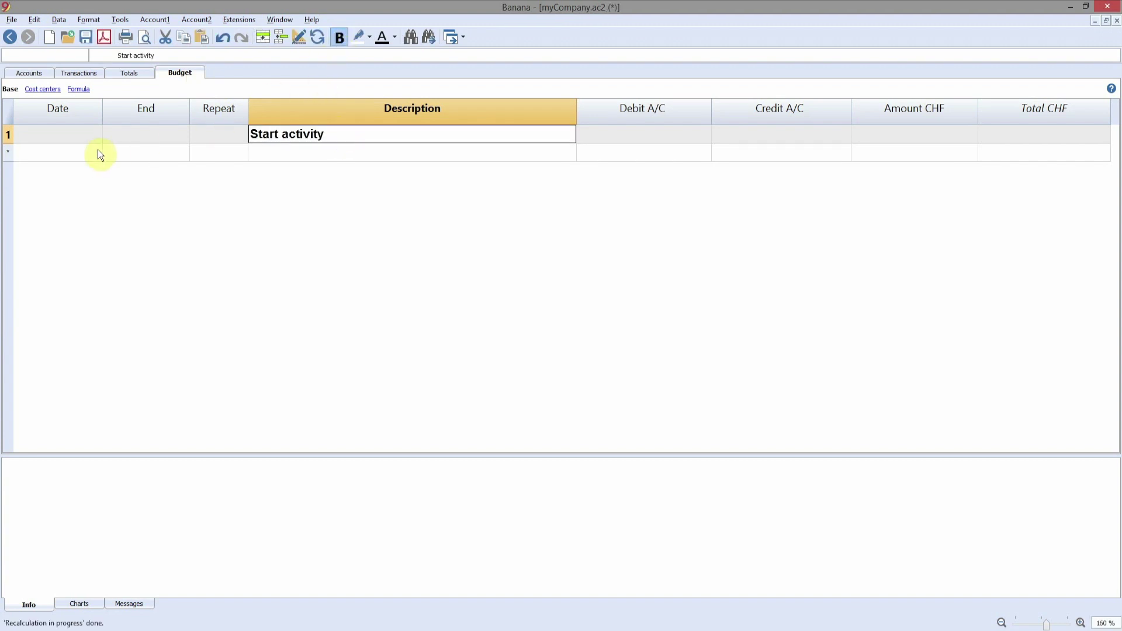
left_click(80, 155)
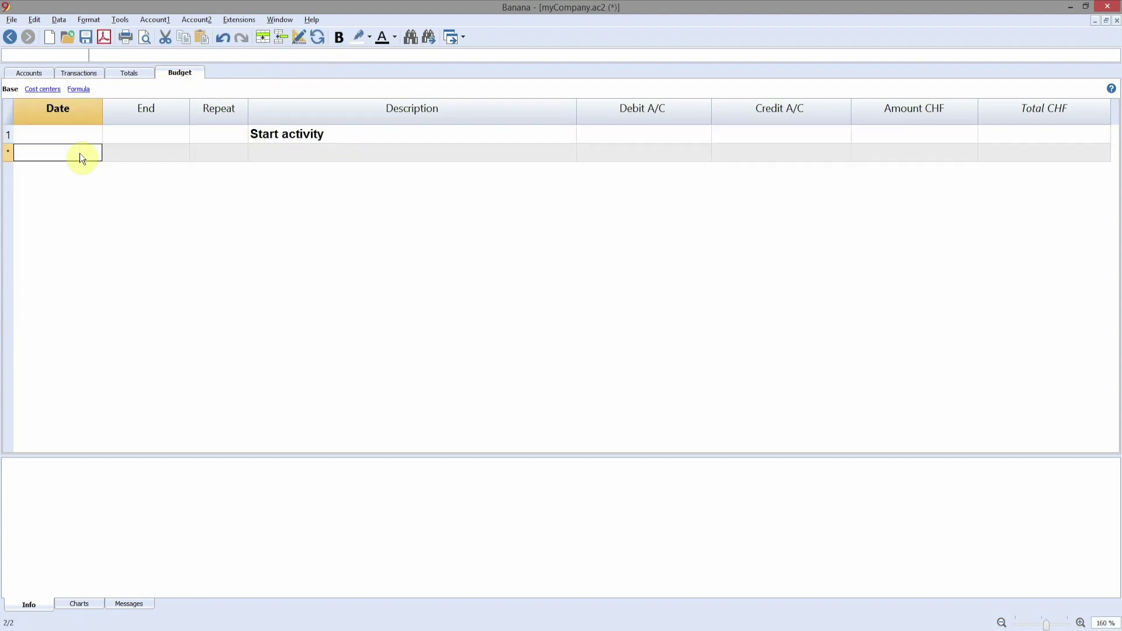
type("1/")
key("Tab")
key("Tab")
key("Tab")
type("foundation capital")
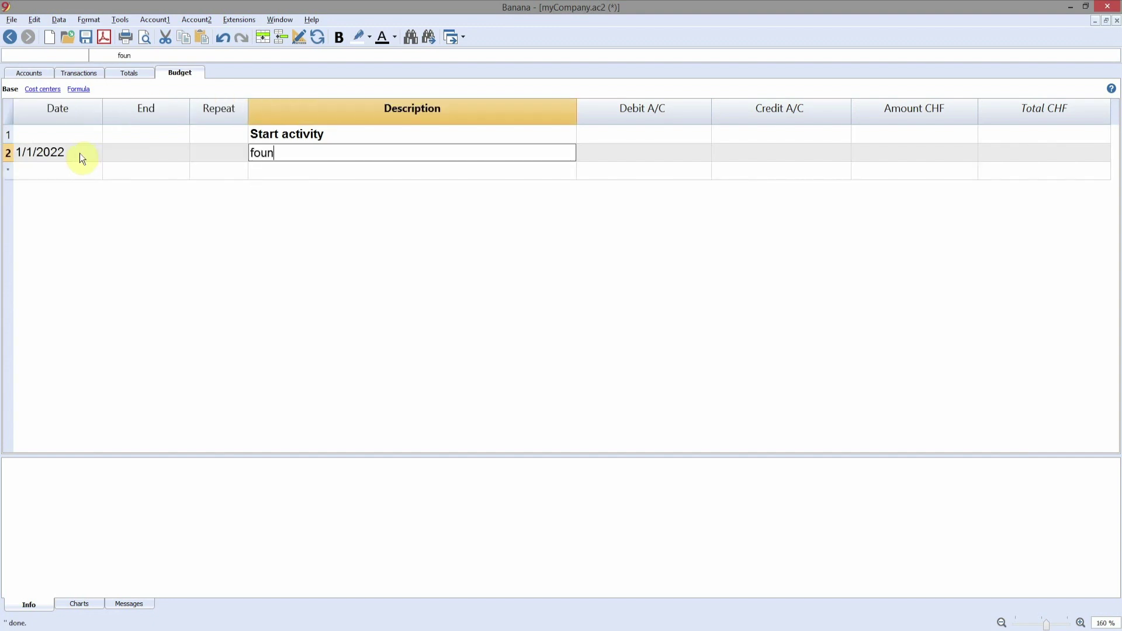
key("Tab")
type("bank")
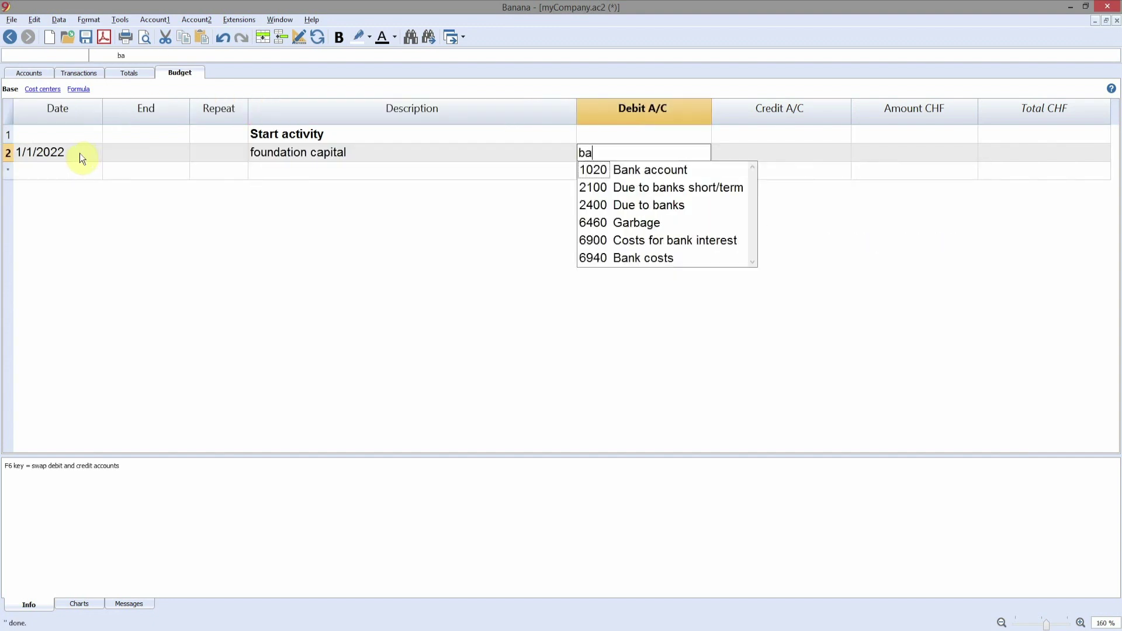
key("Tab")
type("foundatio")
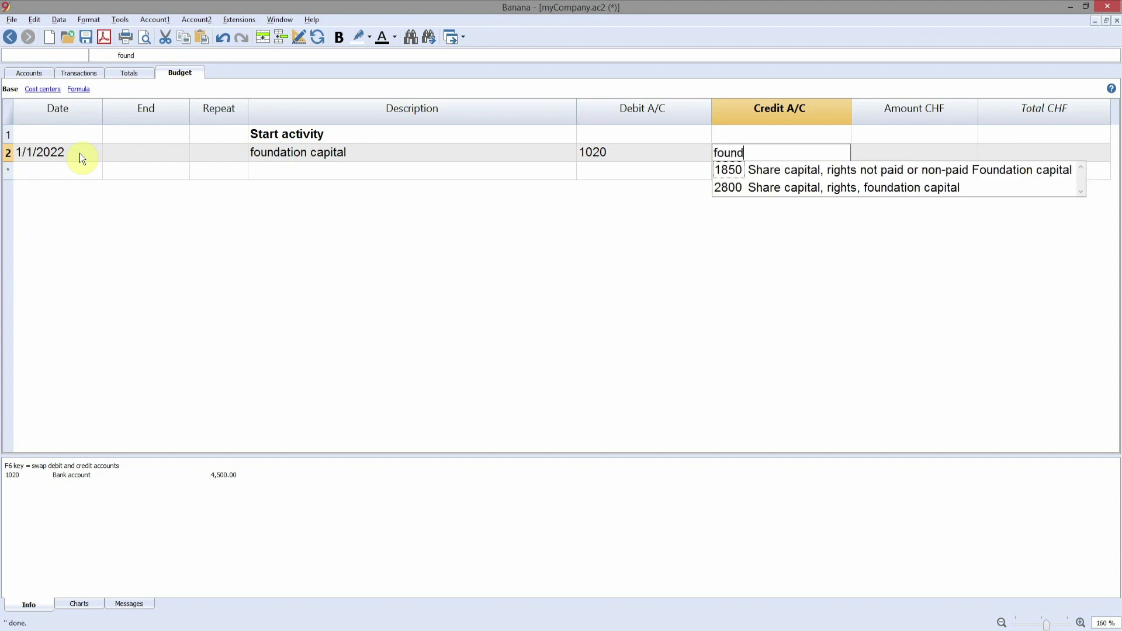
key("Down")
key("Down")
key("Tab")
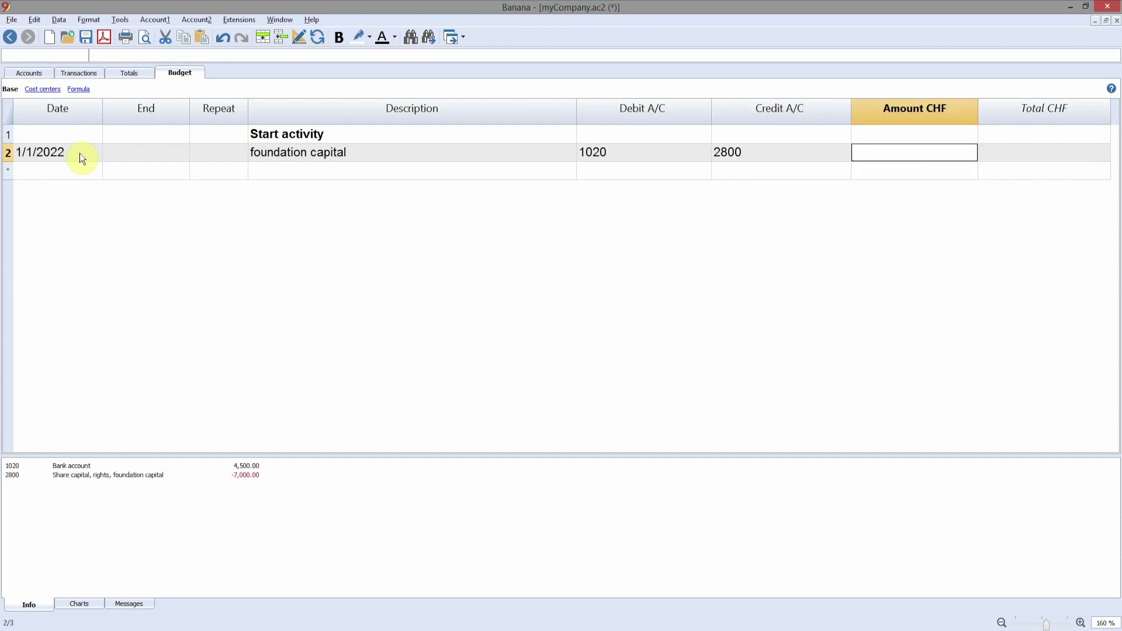
type("20000")
key("Return")
key("Down")
Add a received loan row with bank as debit, loans account 2450 as credit, amount 5,000.
key("Tab")
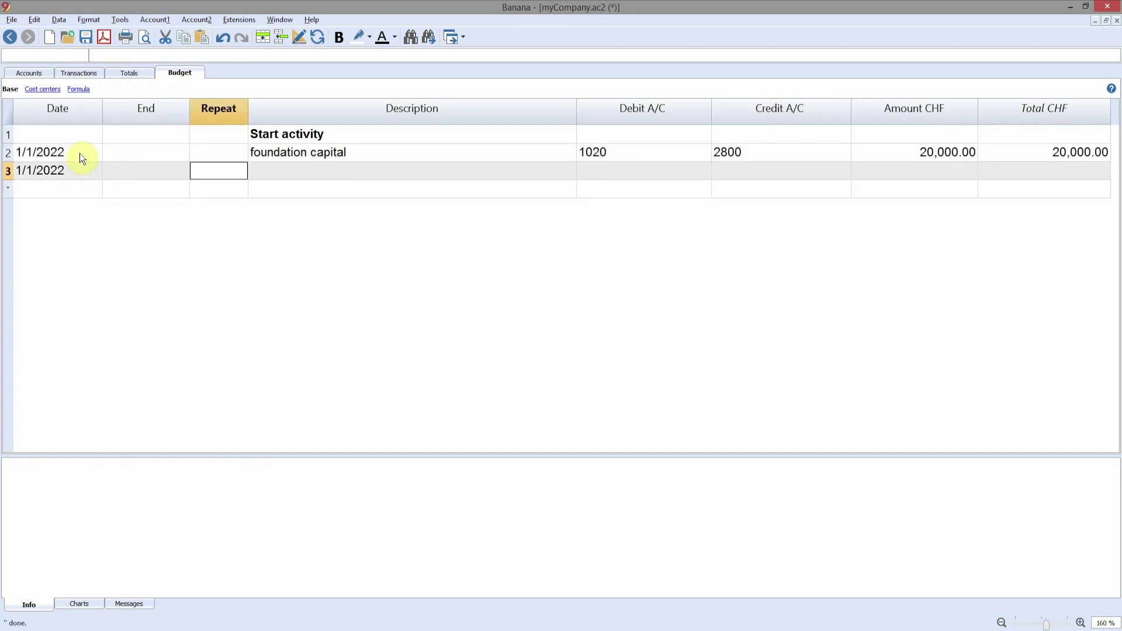
key("Tab")
key("Tab")
type("received loan")
key("Tab")
type("10")
key("Tab")
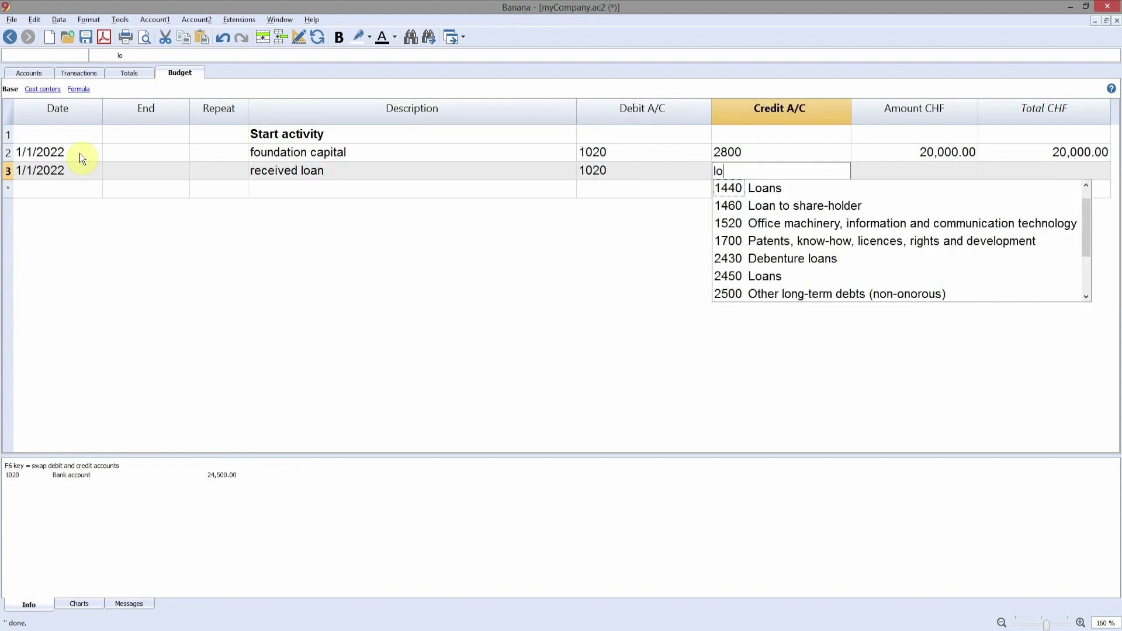
type("1460")
key("Down")
key("Down")
key("Down")
key("Tab")
type("0")
key("Return")
type("1/2")
Add a machinery row with account 1500 as debit, bank as credit, amount 20,000.
key("Tab")
key("Tab")
key("Tab")
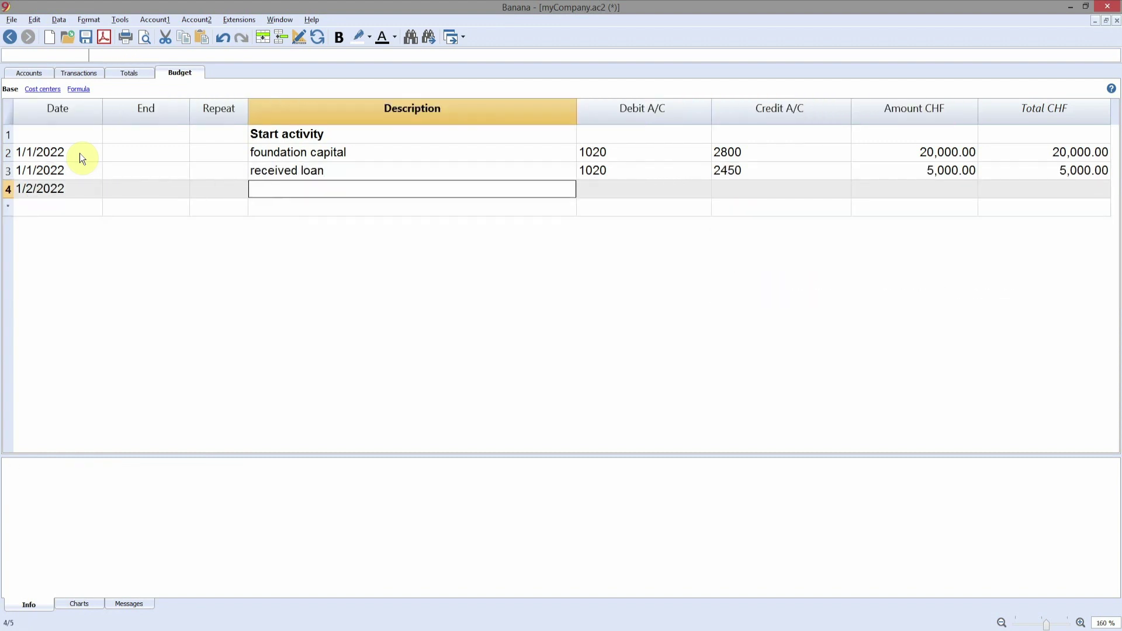
type("machinery")
key("Tab")
type("1500")
key("Tab")
type("10")
key("Down")
key("Down")
key("Tab")
type("20000")
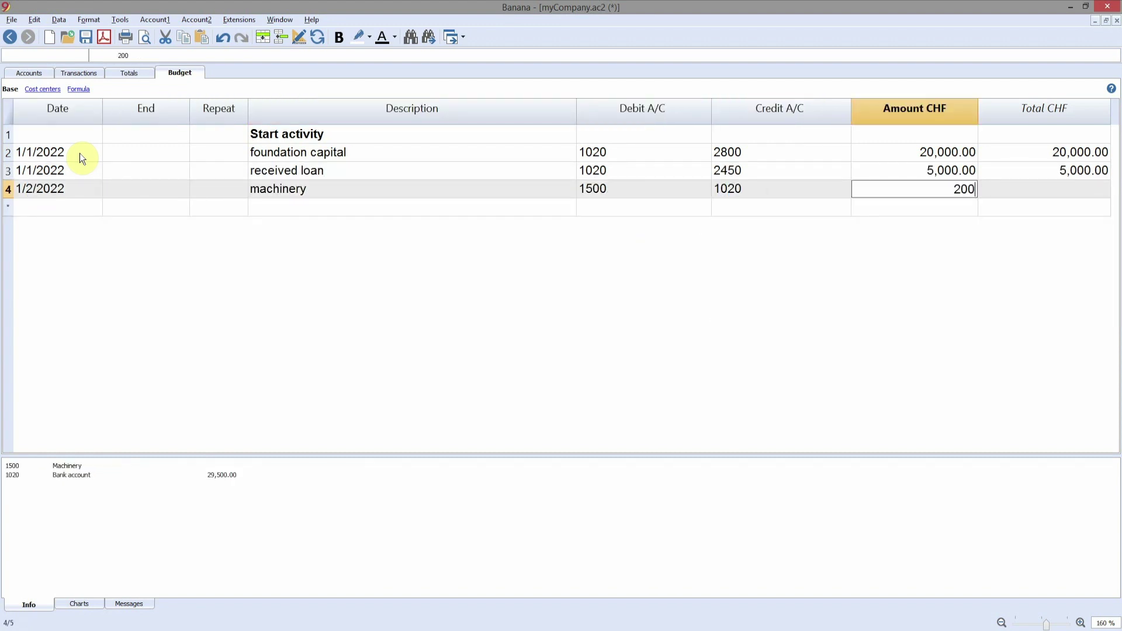
key("Return")
Add a furniture row with office furniture 1510 as debit, bank as credit, 6,500, then a blank separator row.
key("Down")
key("Tab")
key("Tab")
key("Tab")
type("furniture")
key("Tab")
type("fur")
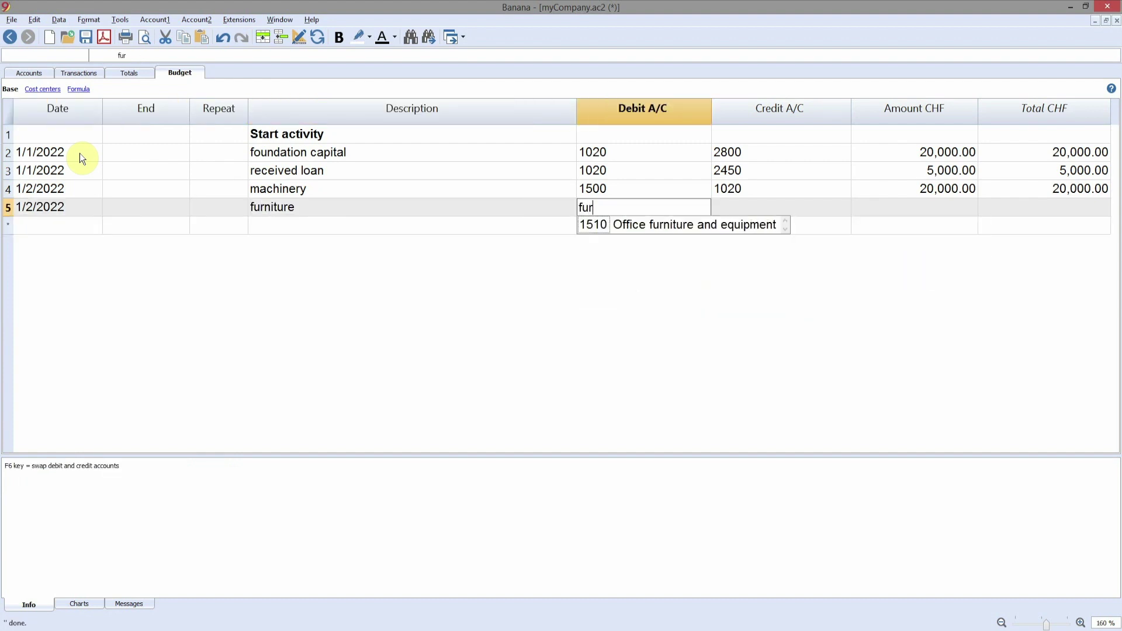
key("Down")
key("Tab")
type("1020")
key("Tab")
type("500")
key("Return")
key("Tab")
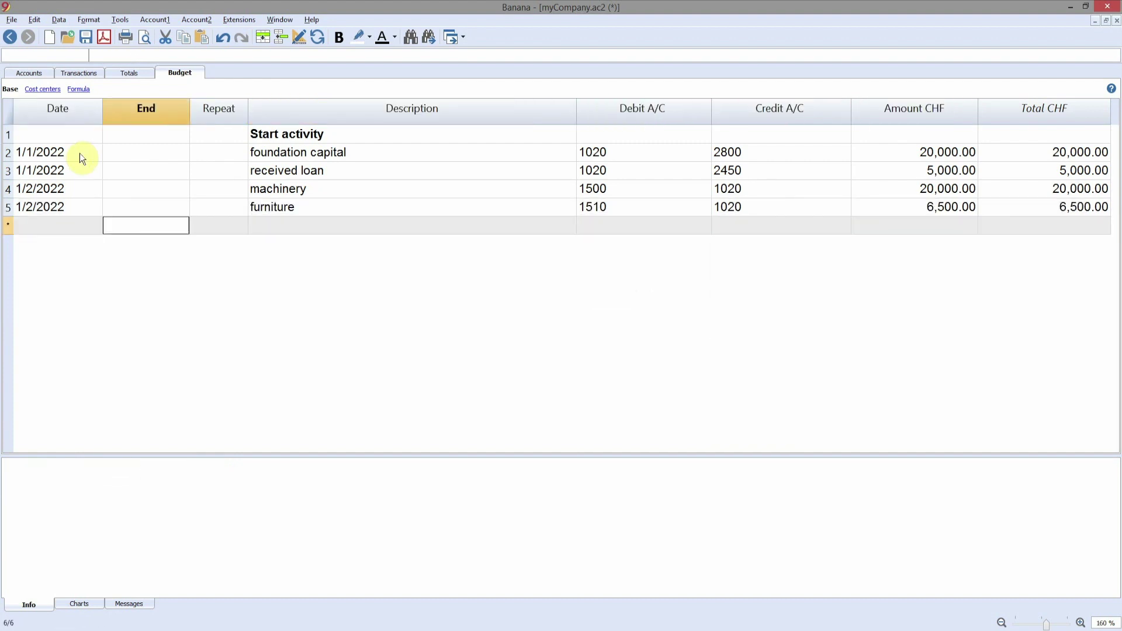
key("Return")
key("Tab")
key("Tab")
key("Tab")
type("Monthly expenses")
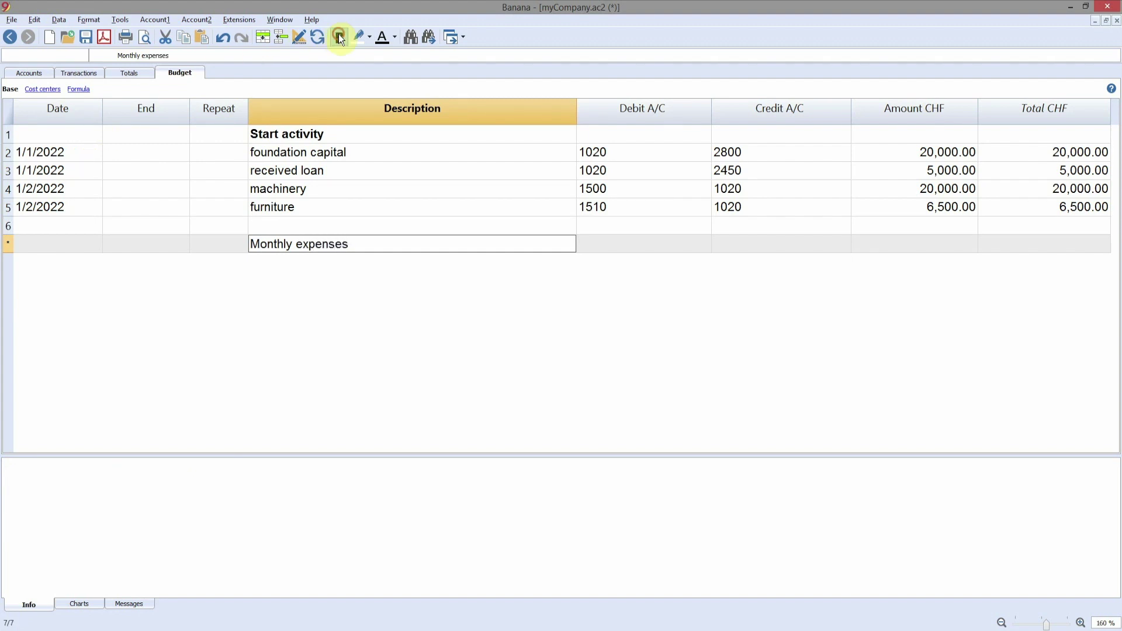
Make the Monthly expenses heading bold and add a monthly repeating office rent row dated 1/2/2022.
left_click(339, 34)
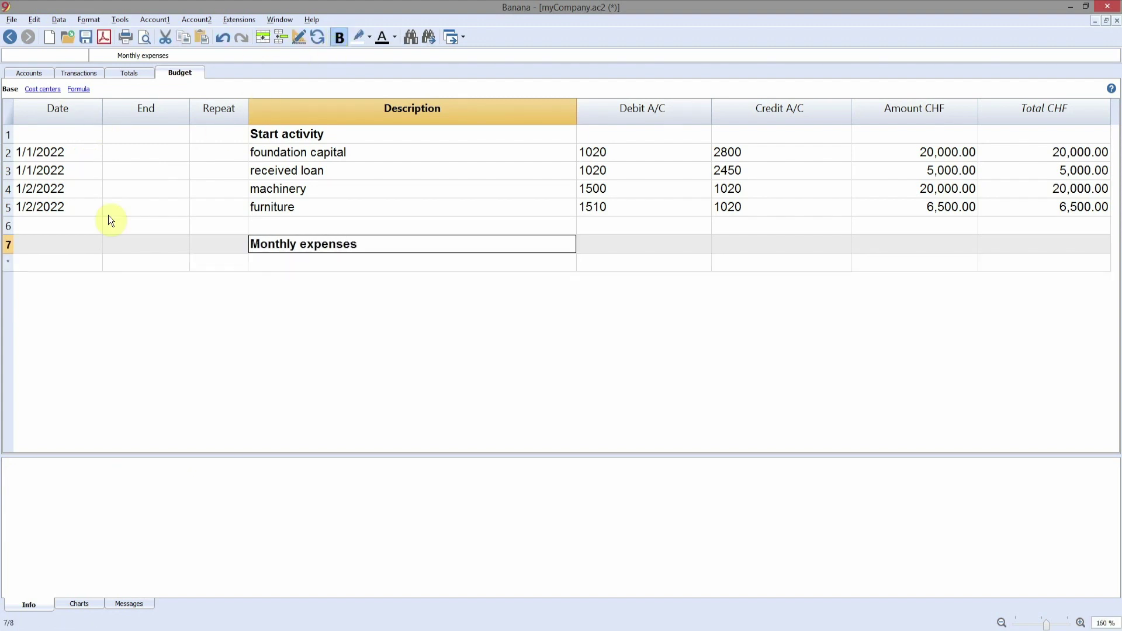
double_click(33, 262)
type("1/")
key("Tab")
key("Tab")
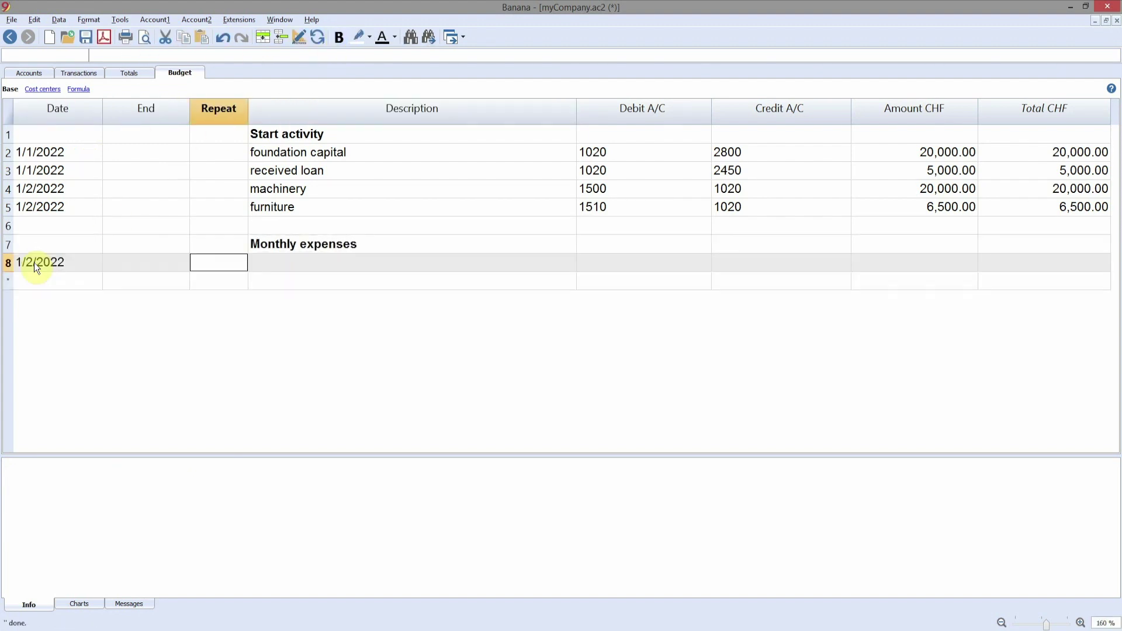
type("M")
key("Tab")
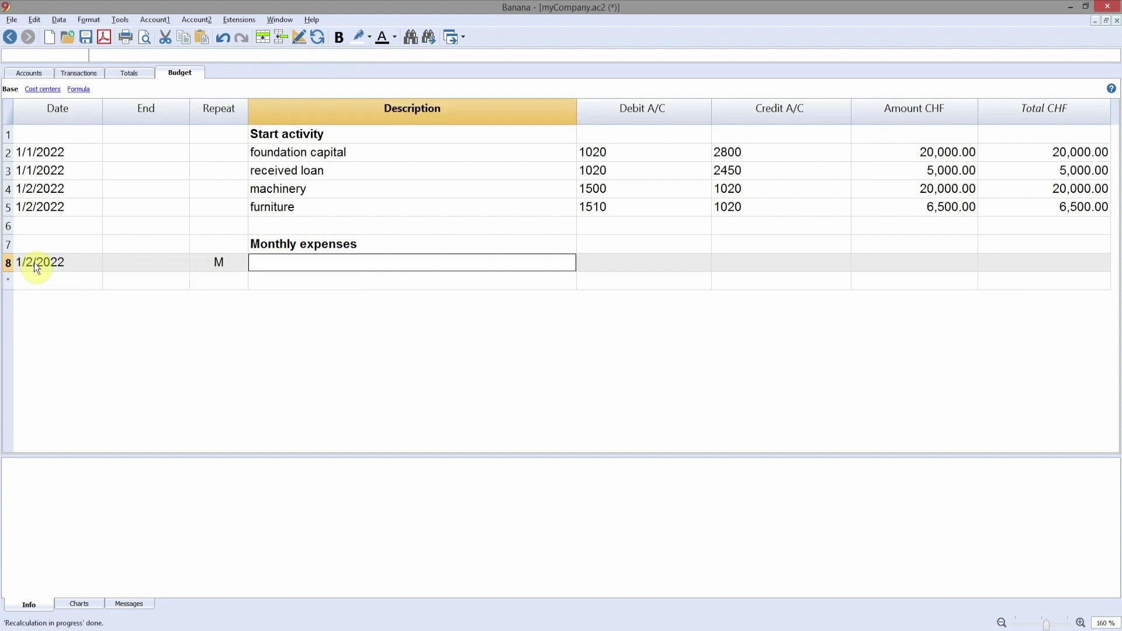
type("office rent")
key("Tab")
type("6000")
key("Tab")
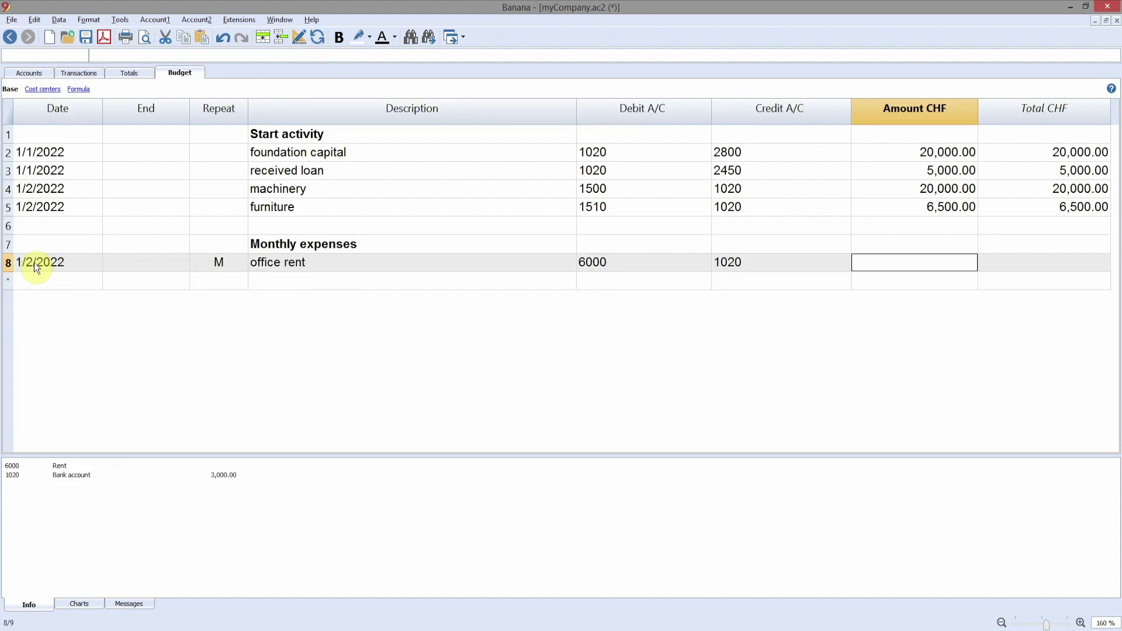
type("1020\t1500 1/5/2022\t\tM\tpu")
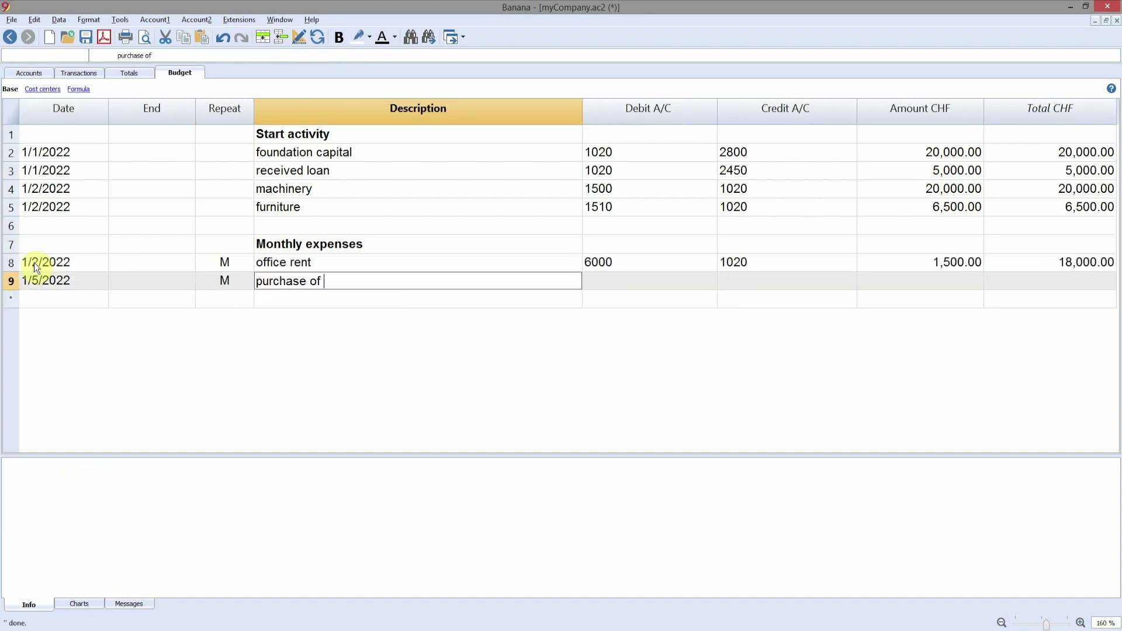
type("rial")
Add monthly rows for purchase of raw material (4,000) and salaries of employees A and B, plus a separator row.
key("Tab")
type("4000\t1020\t")
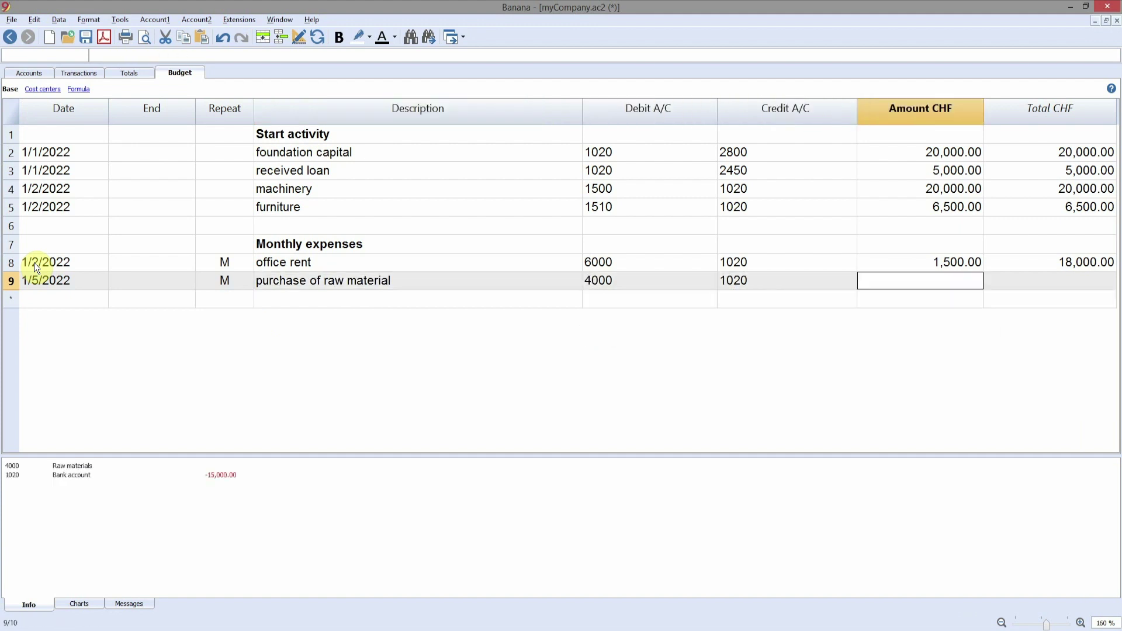
type("4000")
key("Return")
type("1/28/2022\t\tM\tSal")
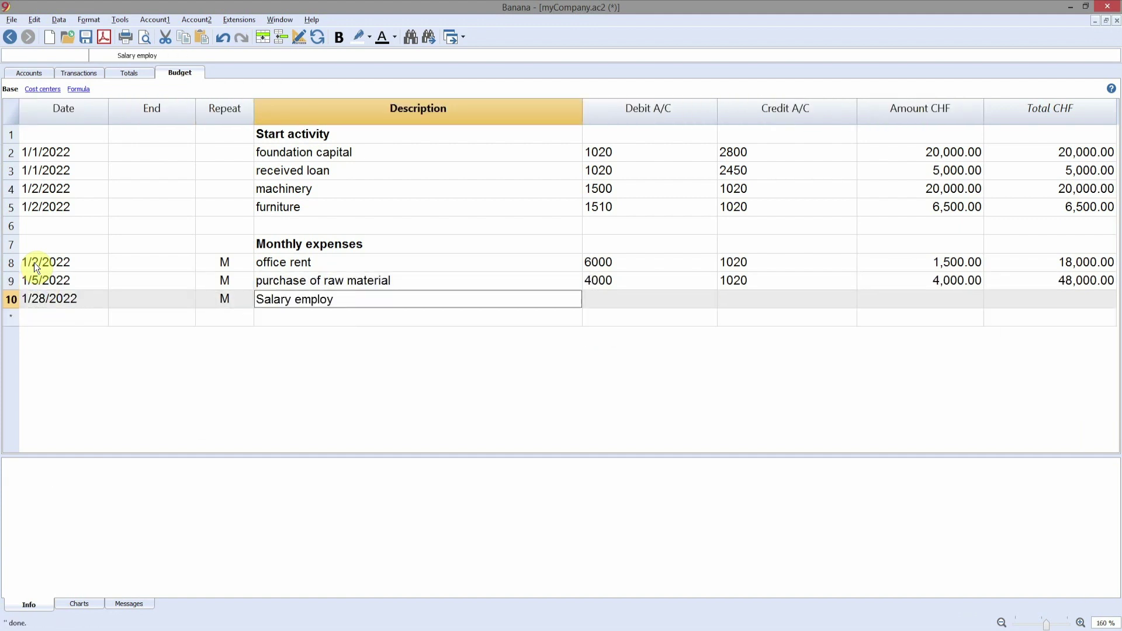
type("ee A\t5000\t1020\t3500 1/")
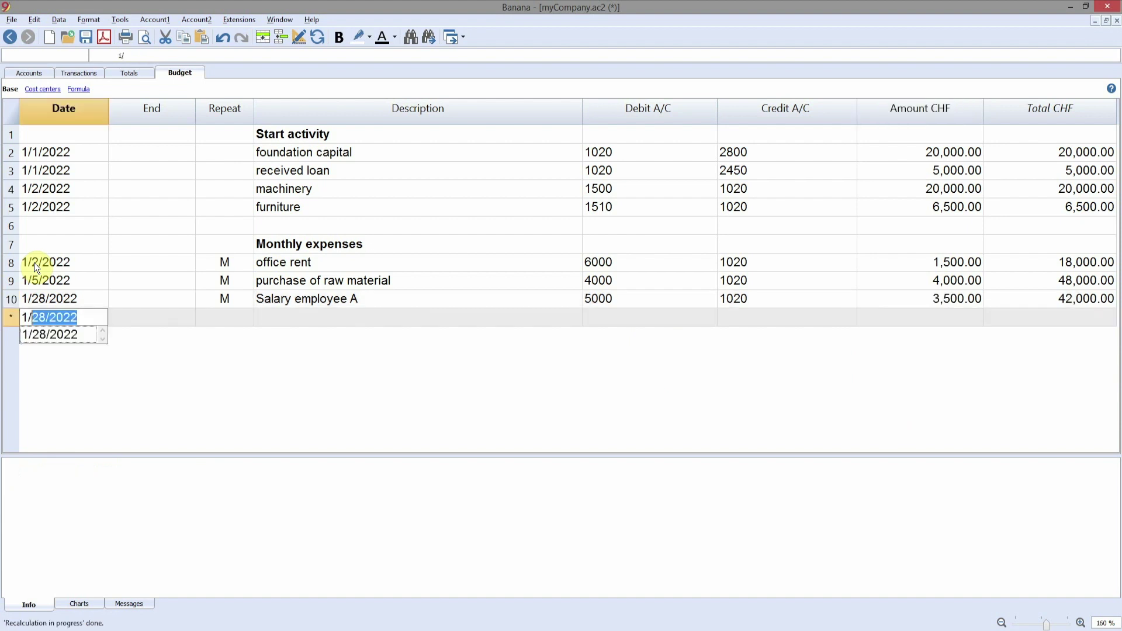
type("28/2022\t\tM\tSalar")
type("yee B\t5000")
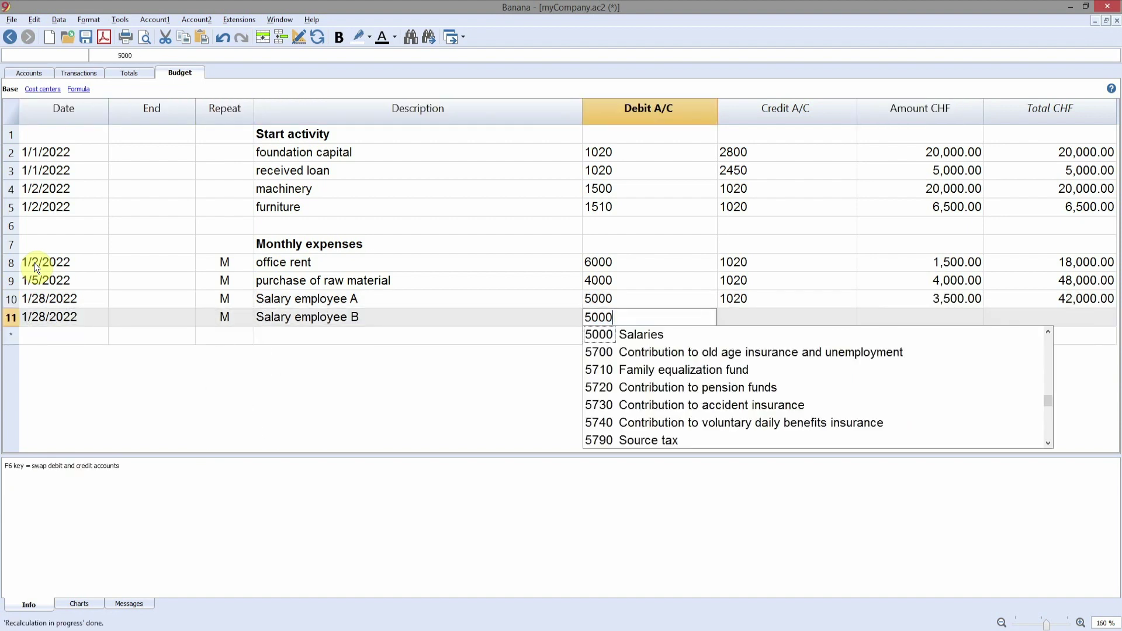
type("\t1020\t3500")
key("Tab")
key("Tab")
key("Tab")
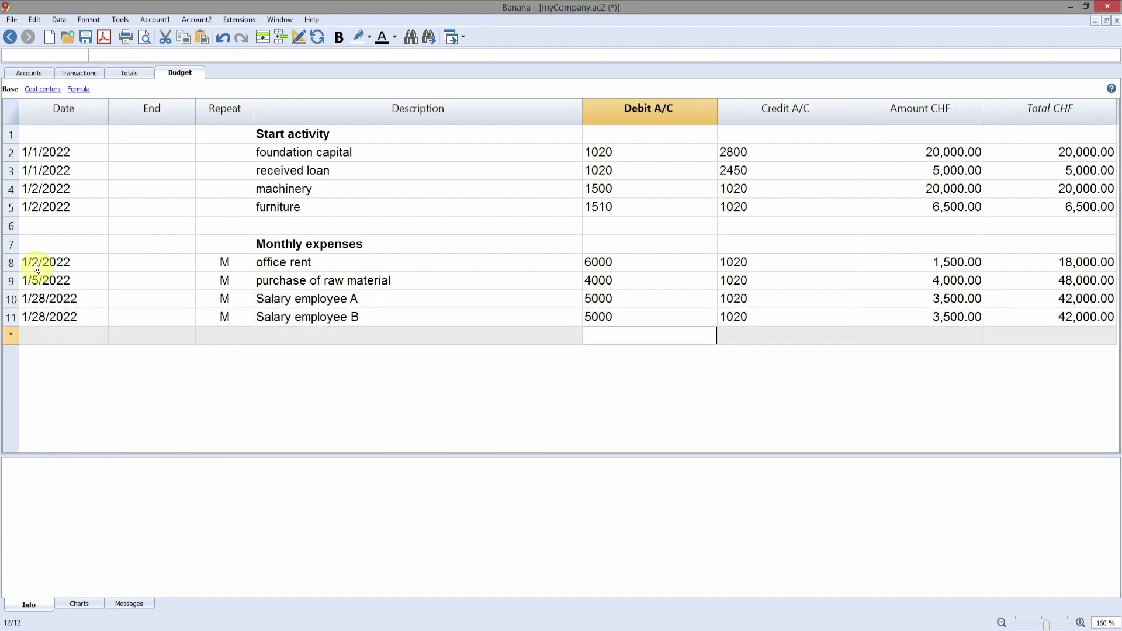
key("Tab")
key("Tab")
key("Return")
Add a bold Monthly revenues heading with client A–D revenue rows and bring up the bank account's budgeted movements.
key("Tab")
key("Tab")
key("Tab")
type("Mont")
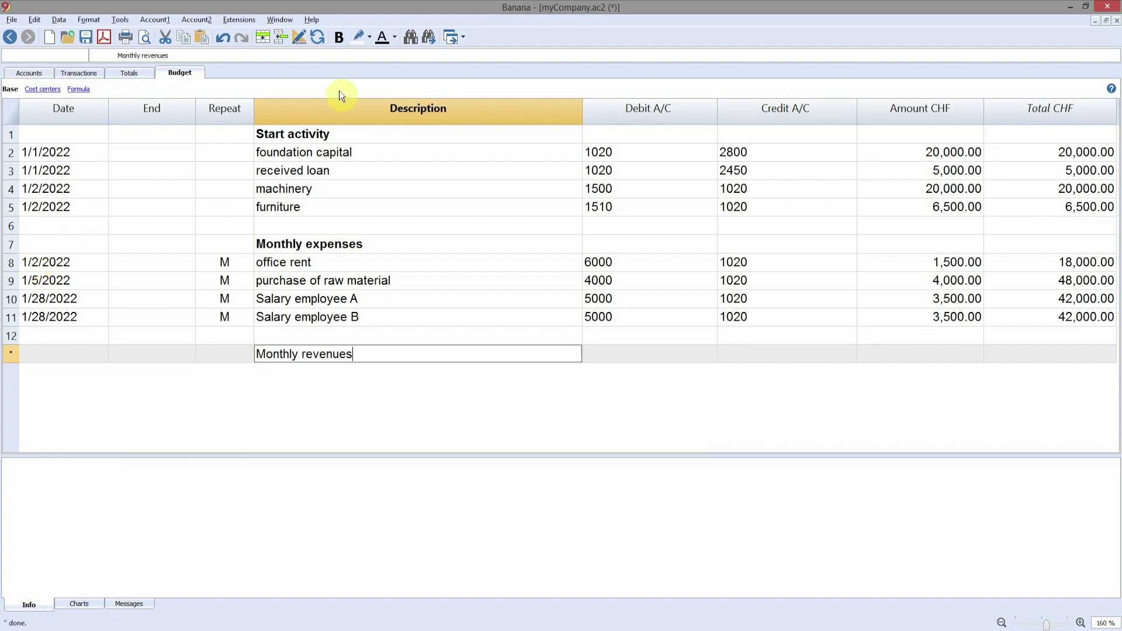
left_click(335, 39)
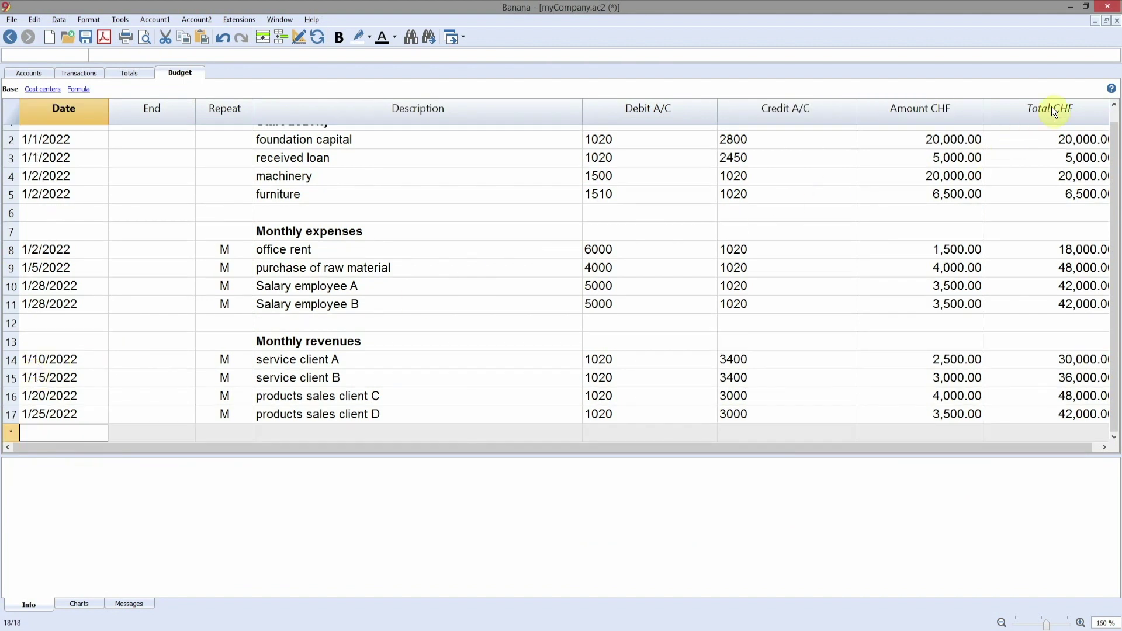
left_click(1051, 107)
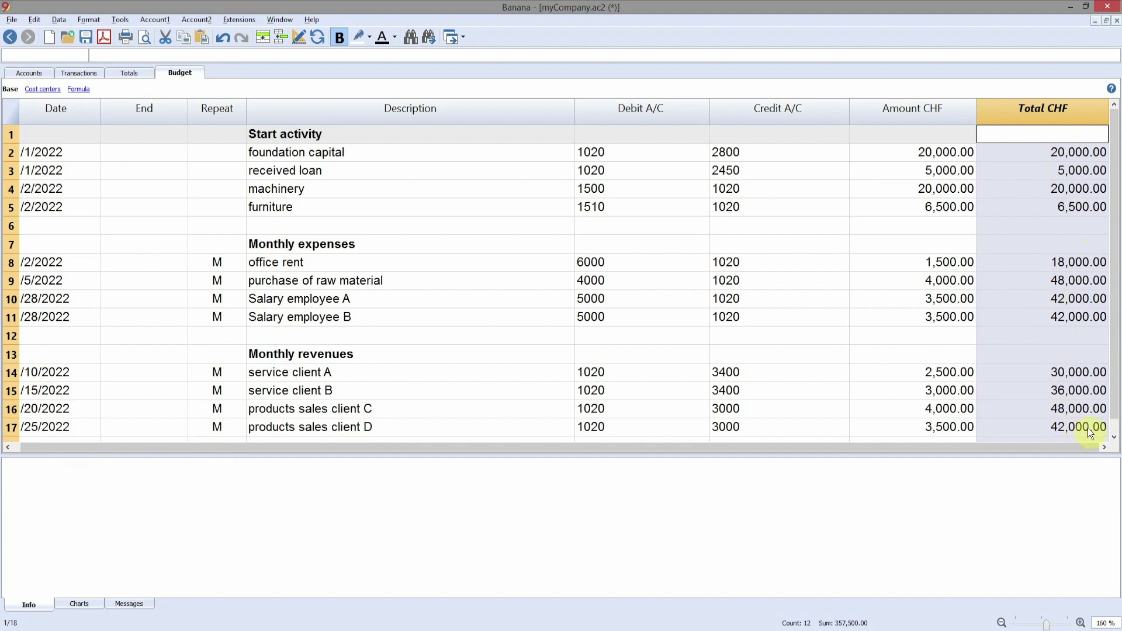
left_click(743, 258)
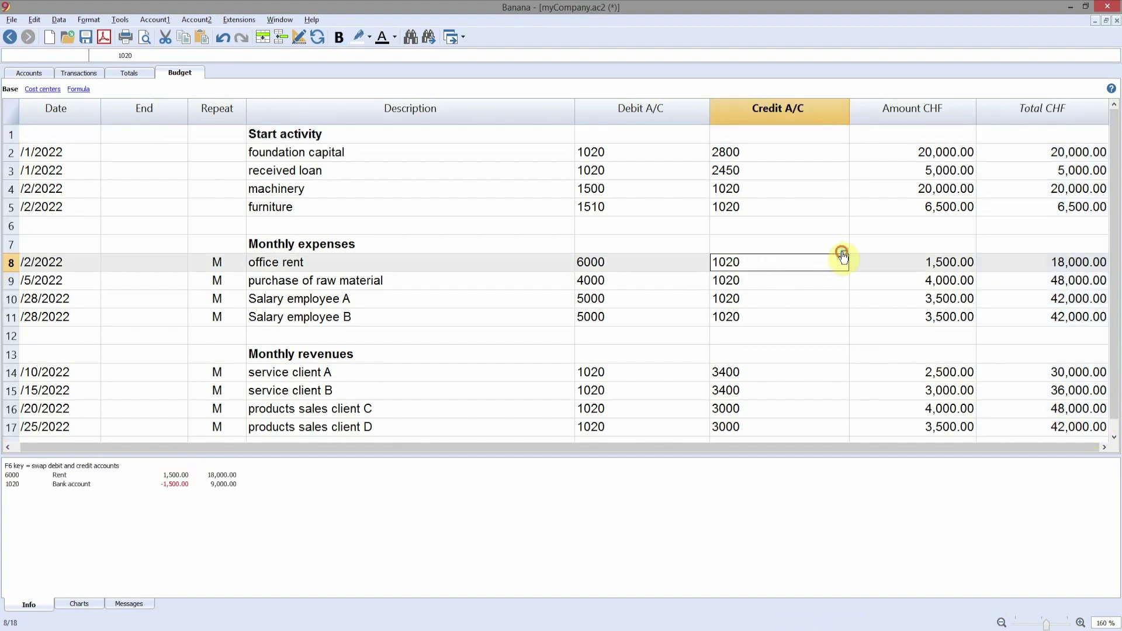
left_click(839, 253)
mouse_move(1110, 154)
left_mouse_down()
mouse_move(1113, 402)
mouse_move(1112, 123)
left_mouse_up()
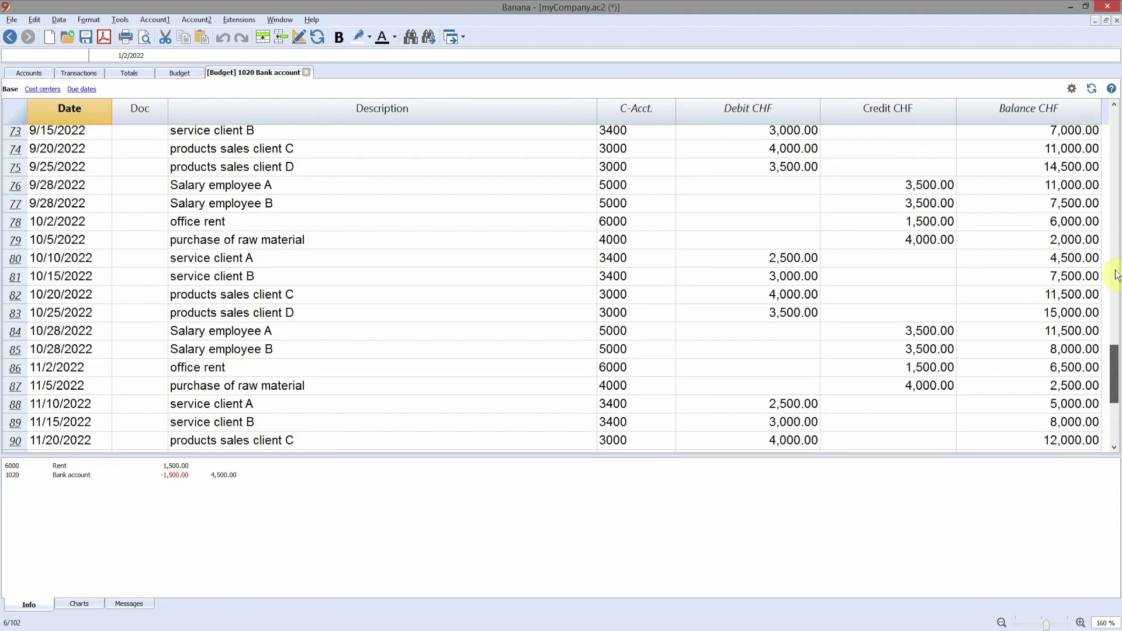
Review the Balance CHF column of the bank account's budget card across the year.
left_click(1024, 106)
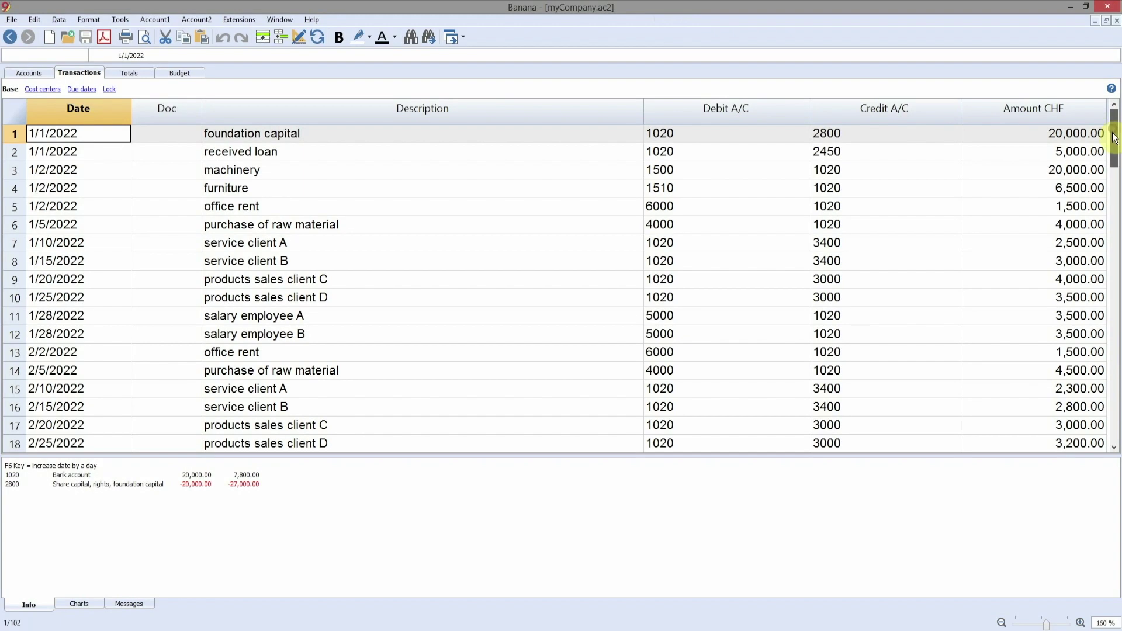
mouse_move(1115, 133)
left_mouse_down()
mouse_move(1114, 153)
mouse_move(1112, 123)
left_mouse_up()
Switch the Accounts table to the Budget view and review the Balance, Budget and Diff.Budget CHF columns.
left_click(35, 75)
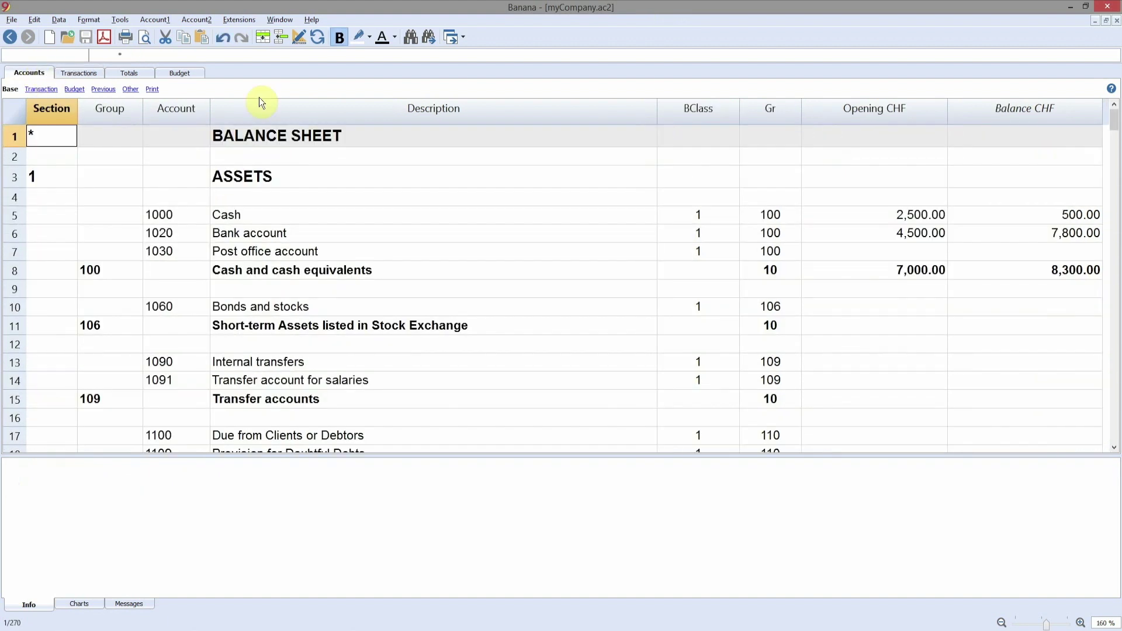
left_click(1035, 115)
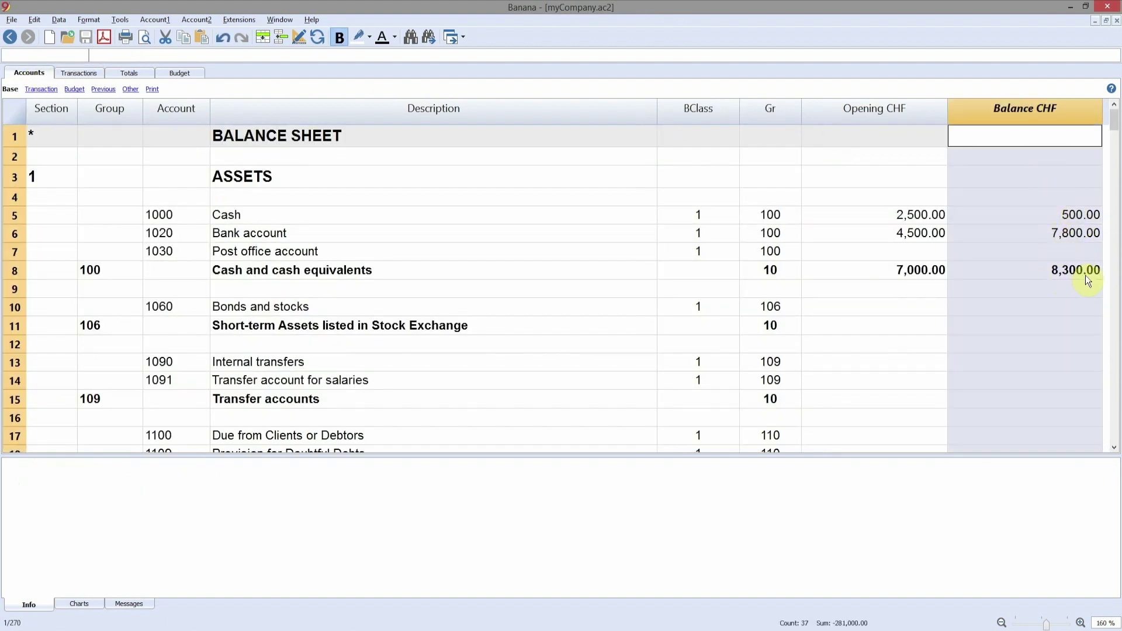
left_click(74, 89)
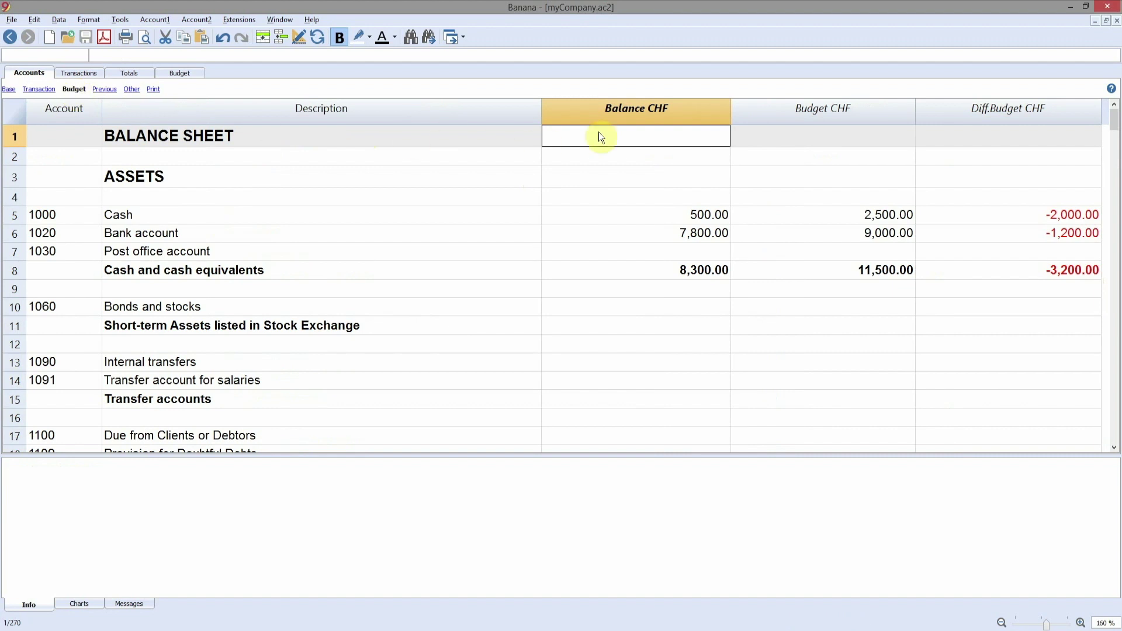
left_click(823, 113)
left_click(1035, 115)
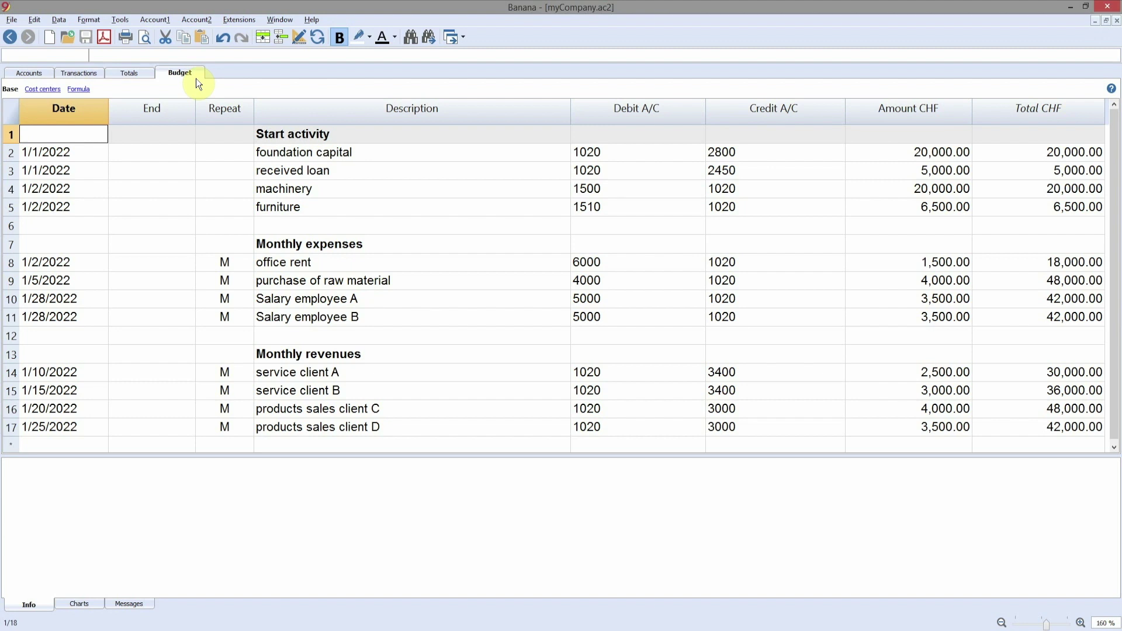
Run the 'Monthly Budget 1st year' enhanced balance sheet report from the Account1 menu and preview it.
left_click(164, 19)
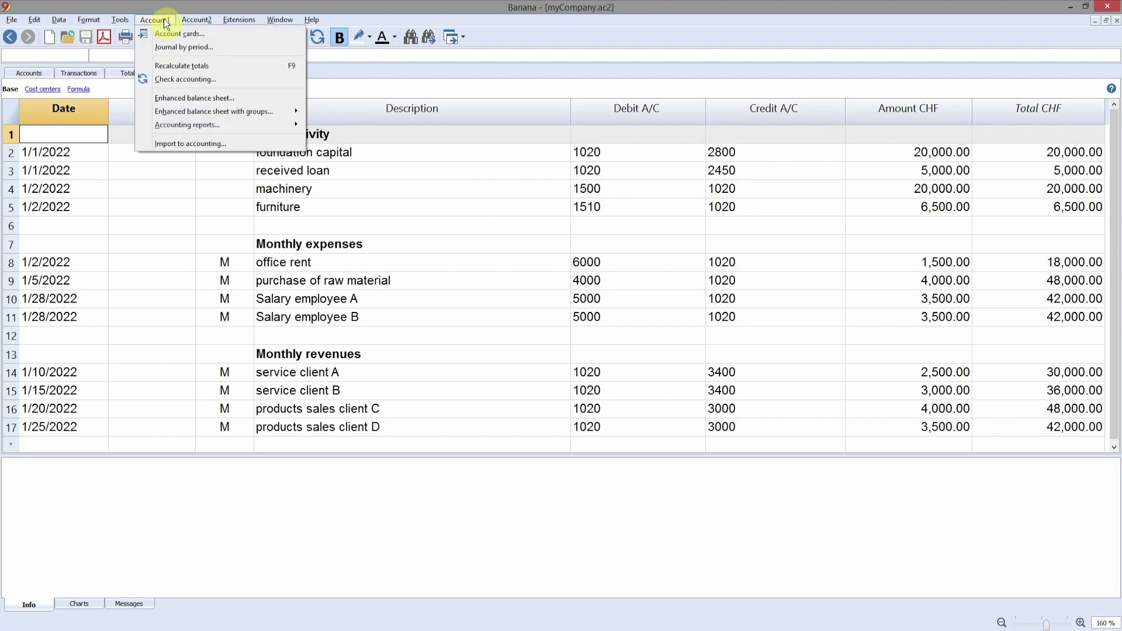
mouse_move(213, 111)
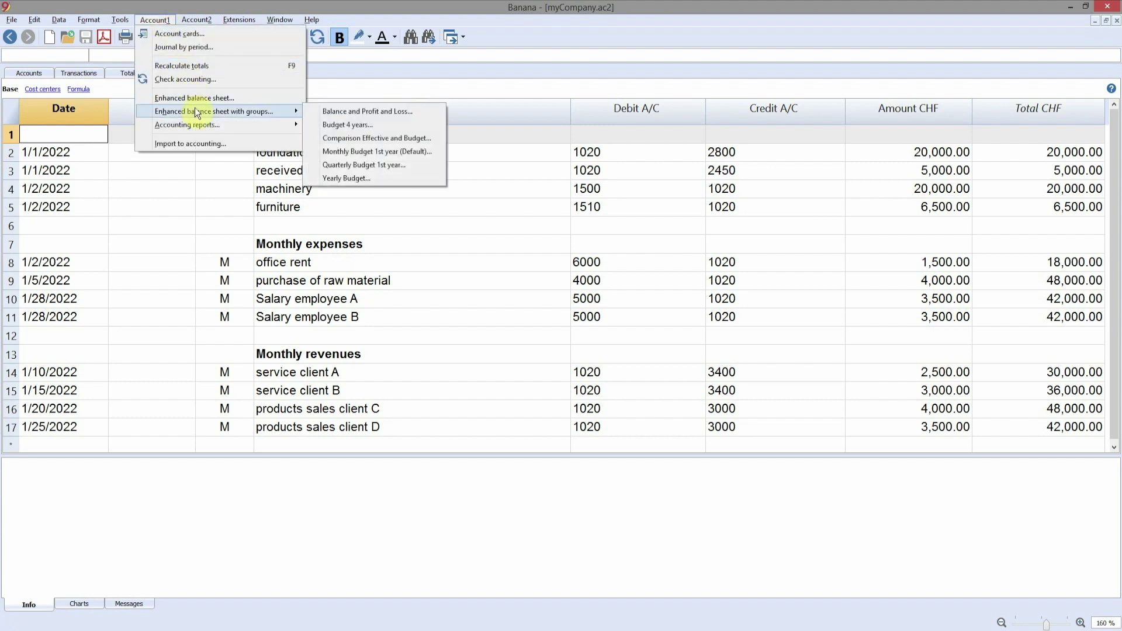
left_click(362, 150)
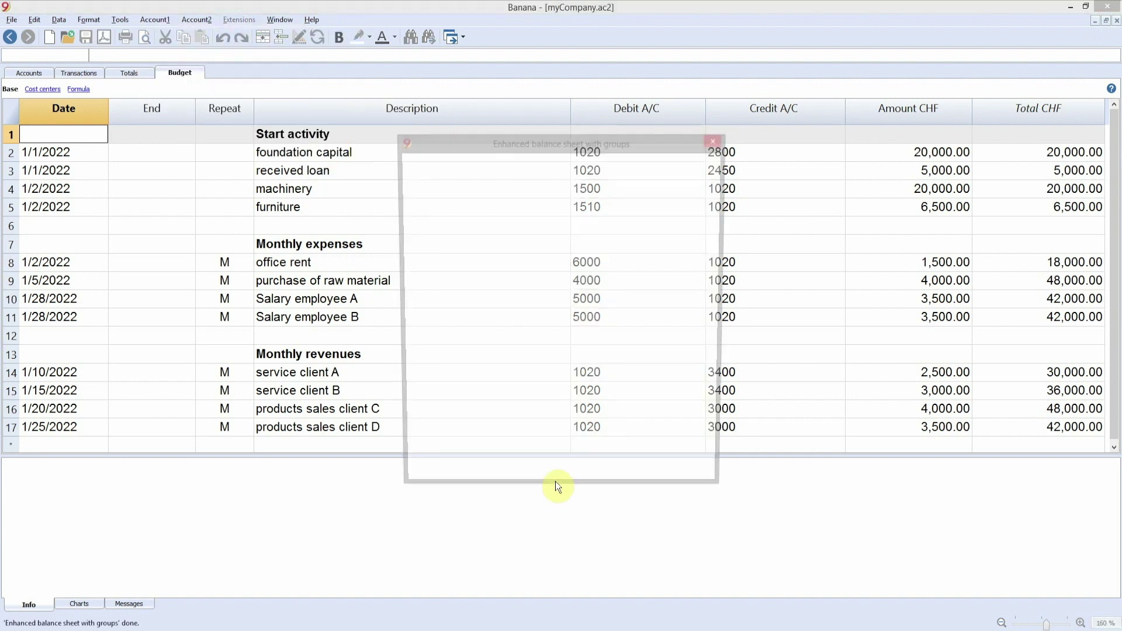
left_click(555, 482)
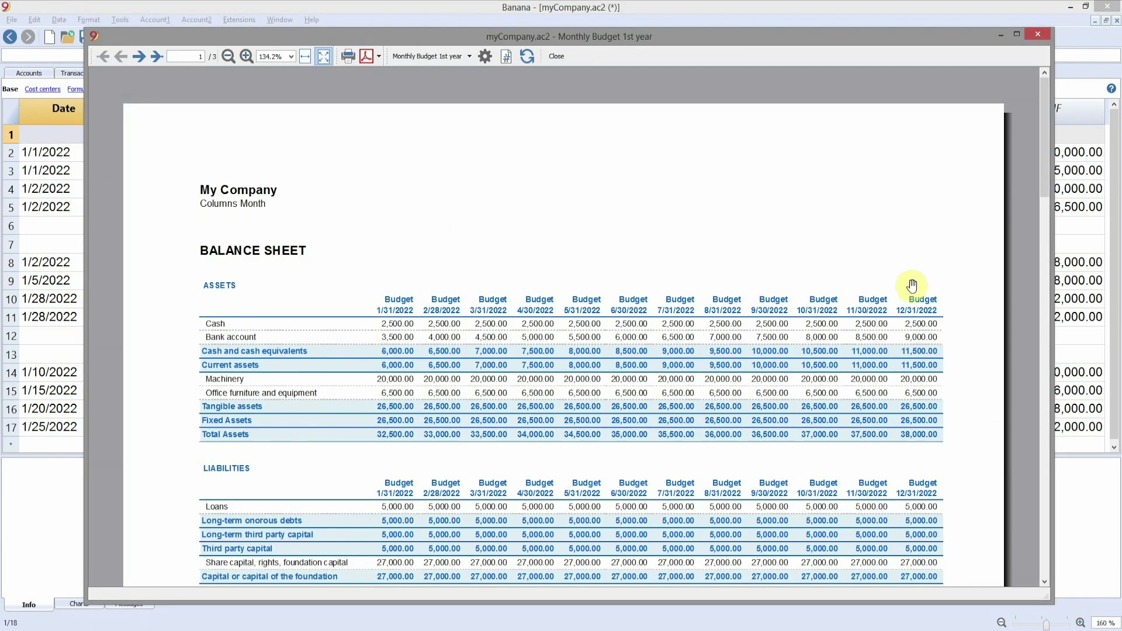
scroll(1044, 175, "down", 3)
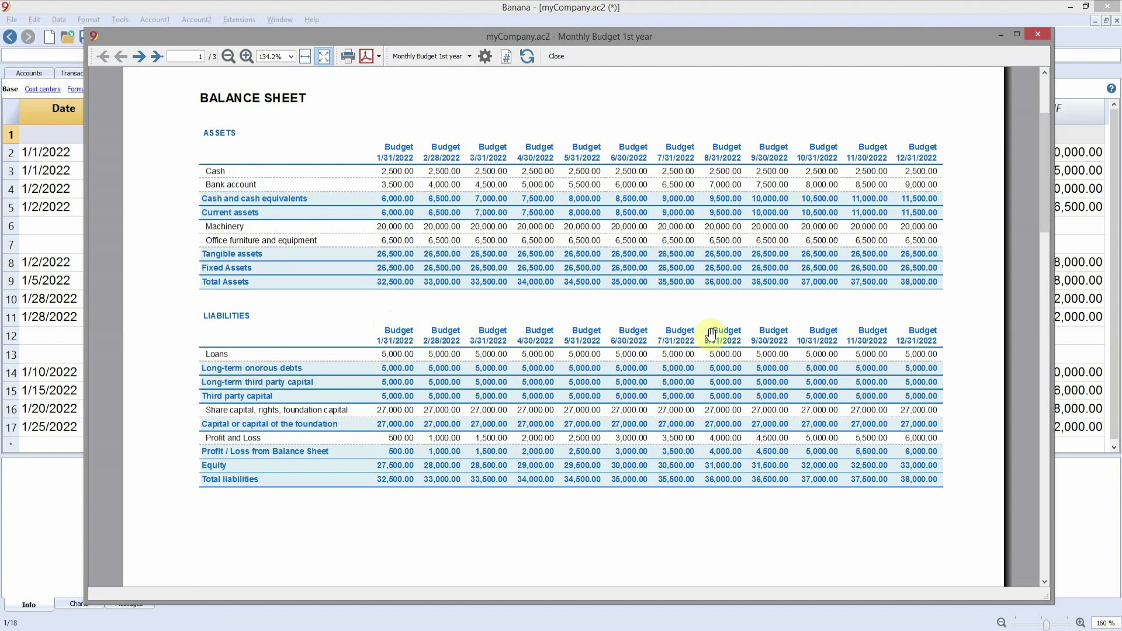
left_click_drag(1043, 211, 1071, 305)
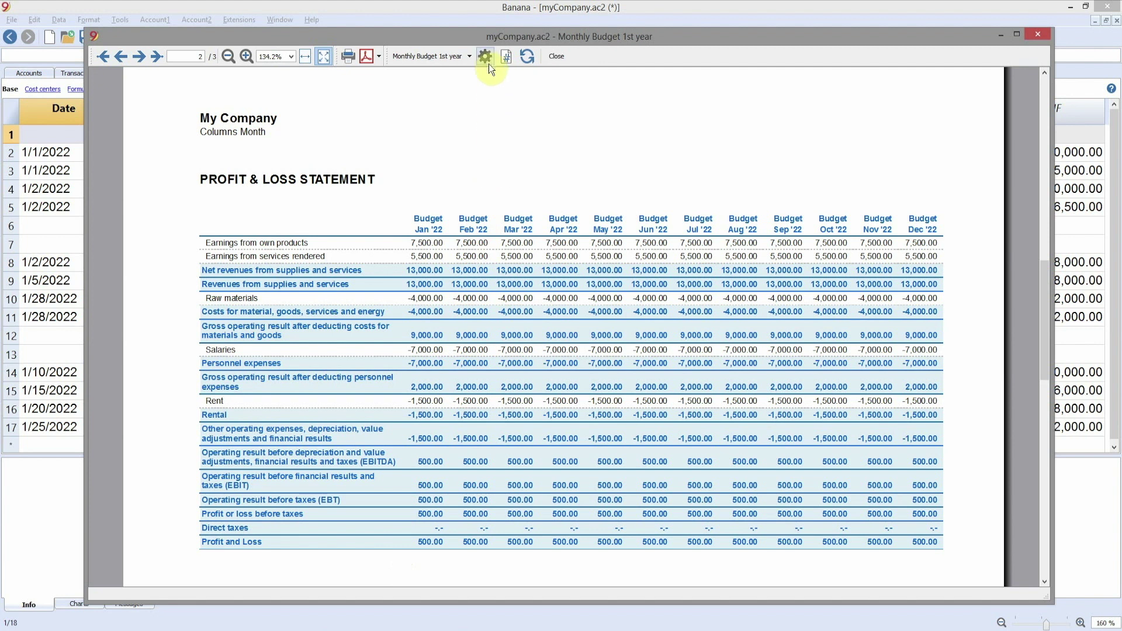
In report settings, switch composition to 'Budget 4 years' with Yearly subdivision.
left_click(486, 55)
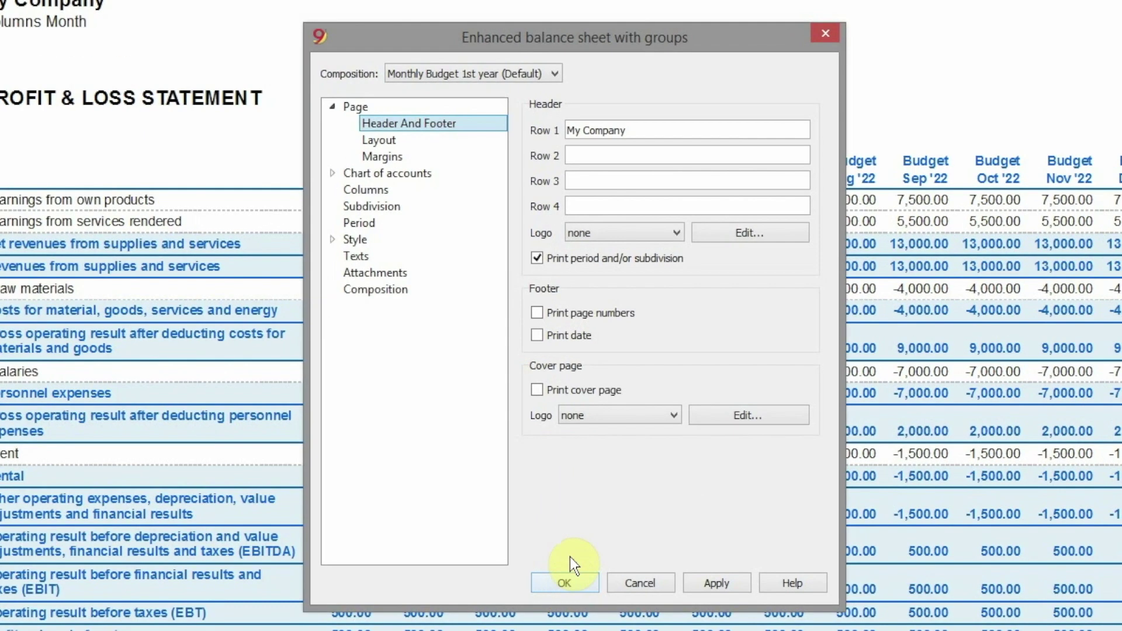
left_click(529, 71)
left_click(439, 84)
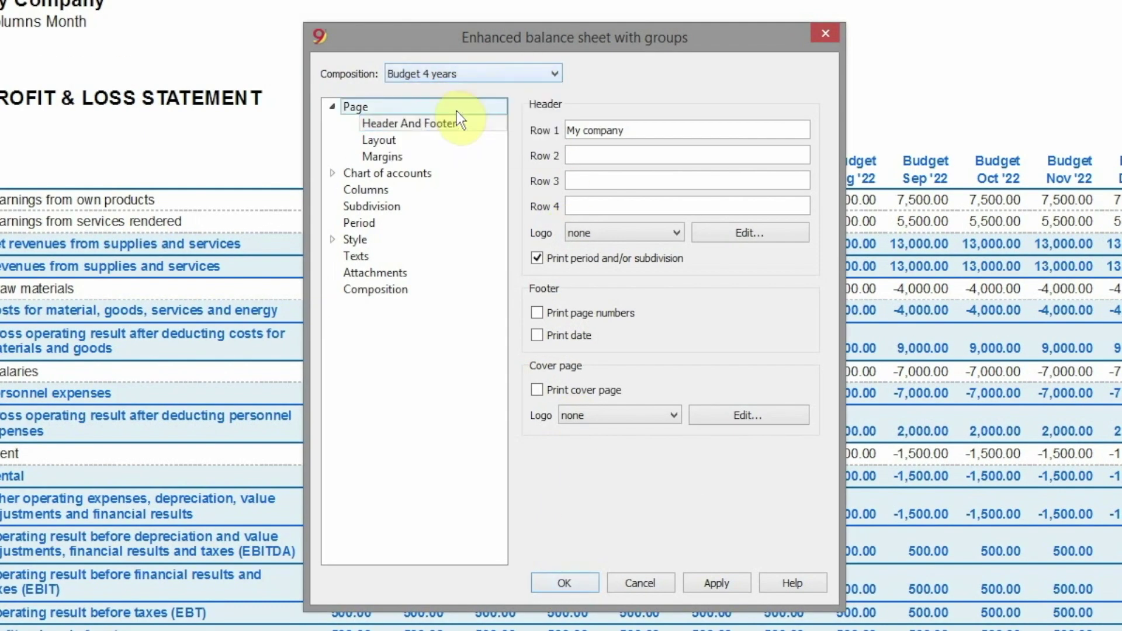
left_click(408, 205)
left_click(579, 150)
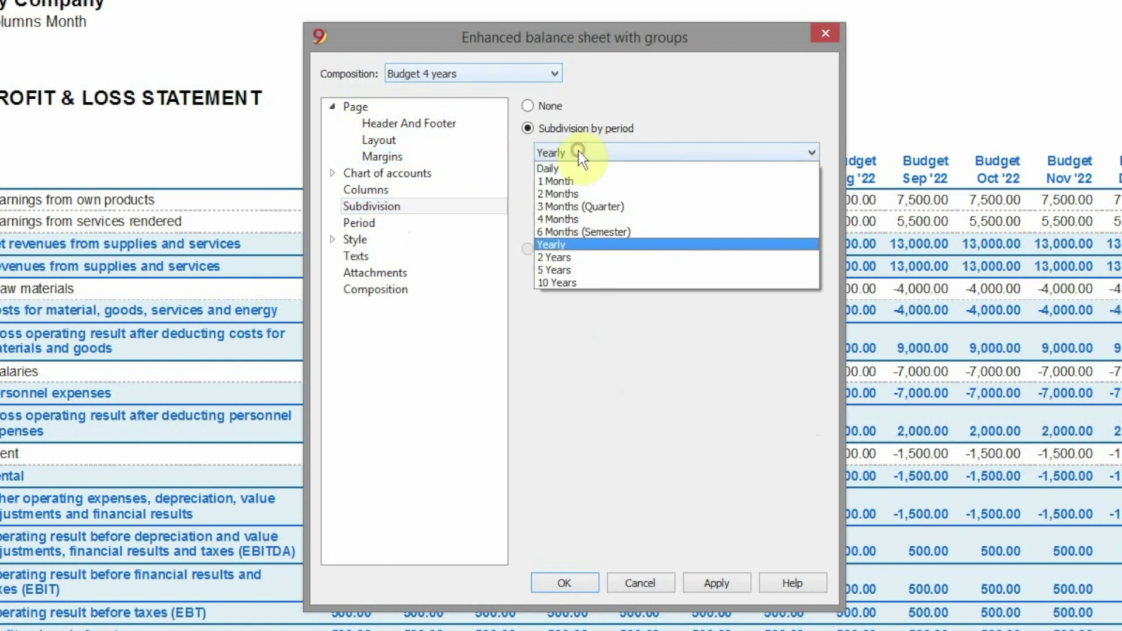
left_click(637, 396)
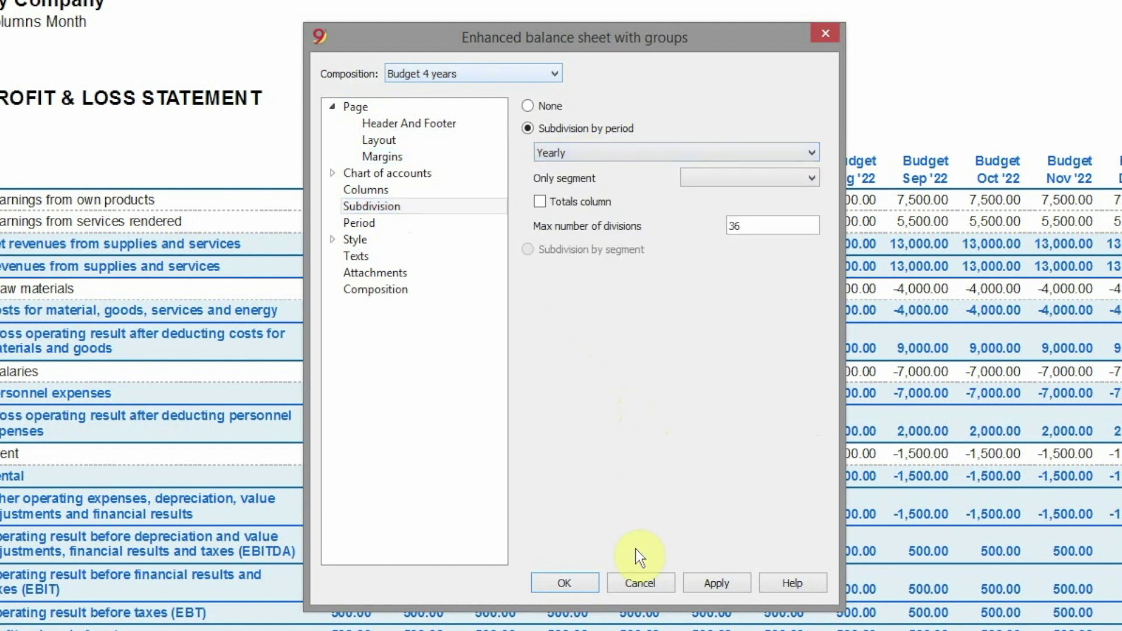
Cancel the settings changes and close the report preview to return to the Budget table.
left_click(564, 582)
left_click(1039, 40)
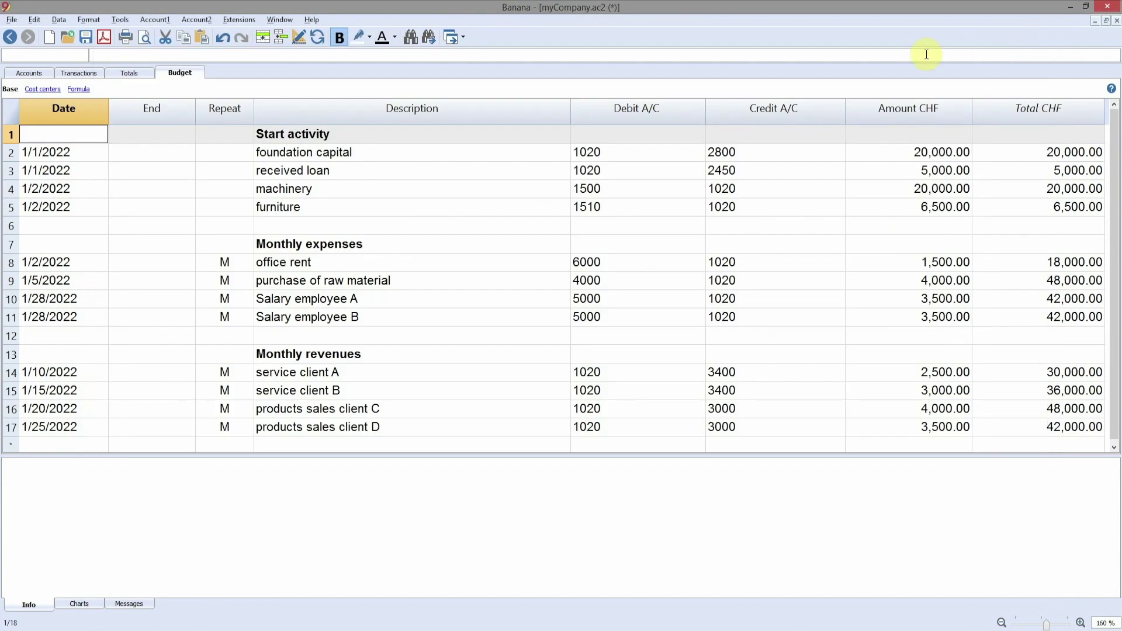
Show the Bank account 1020 budget card and its yearly Balance CHF chart.
left_click(664, 157)
left_click(697, 151)
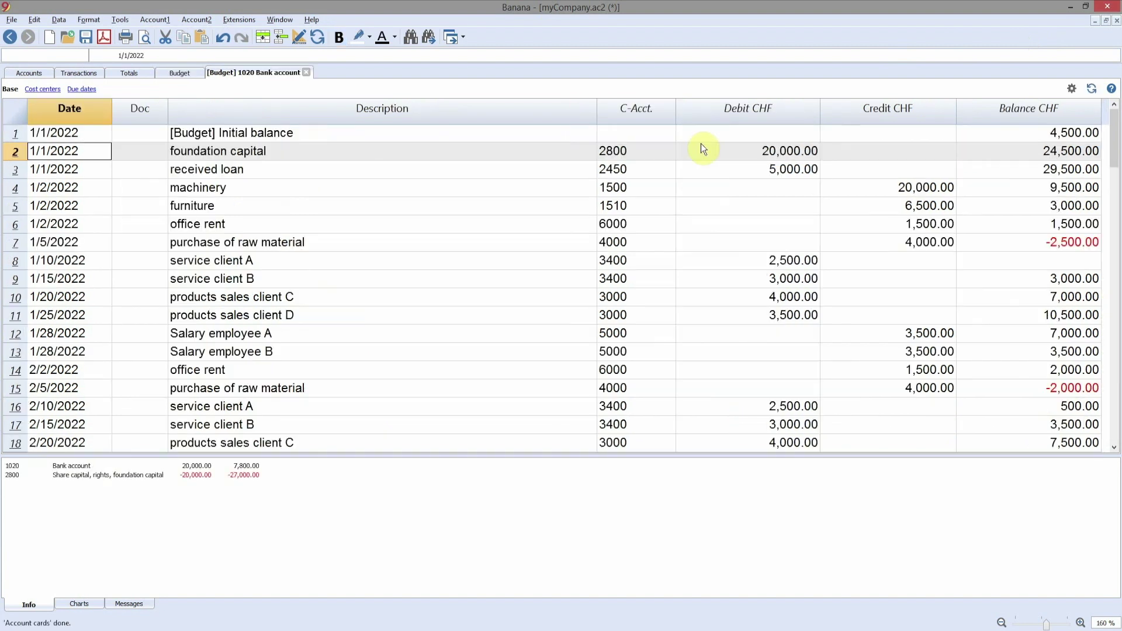
left_click(1013, 114)
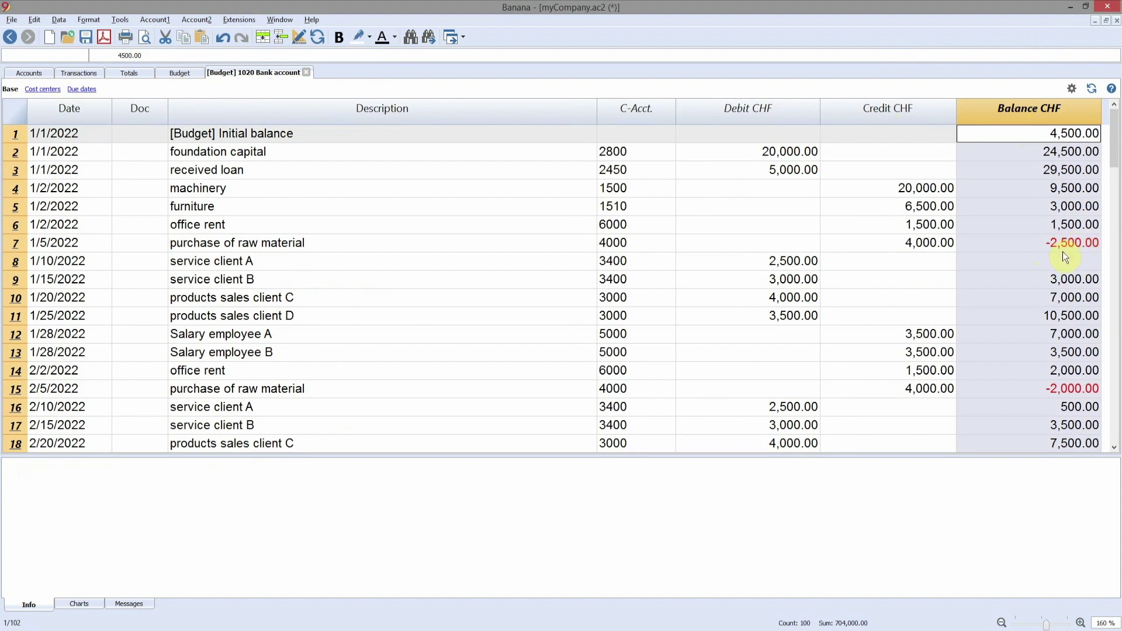
scroll(1089, 389, "down", 4)
scroll(1052, 307, "down", 2)
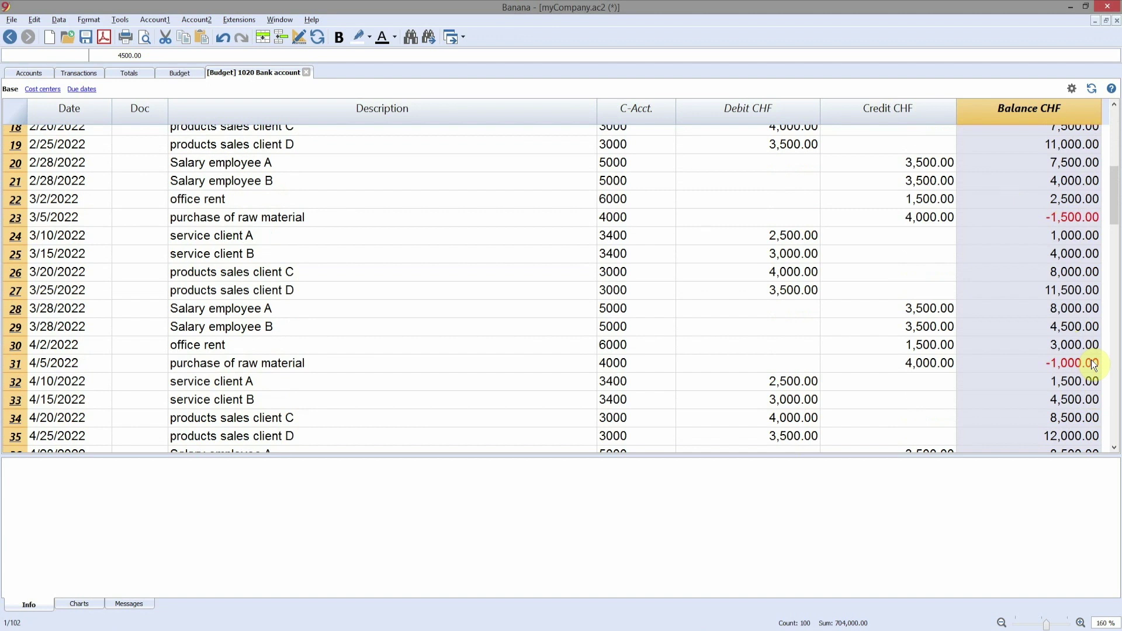
left_click(78, 603)
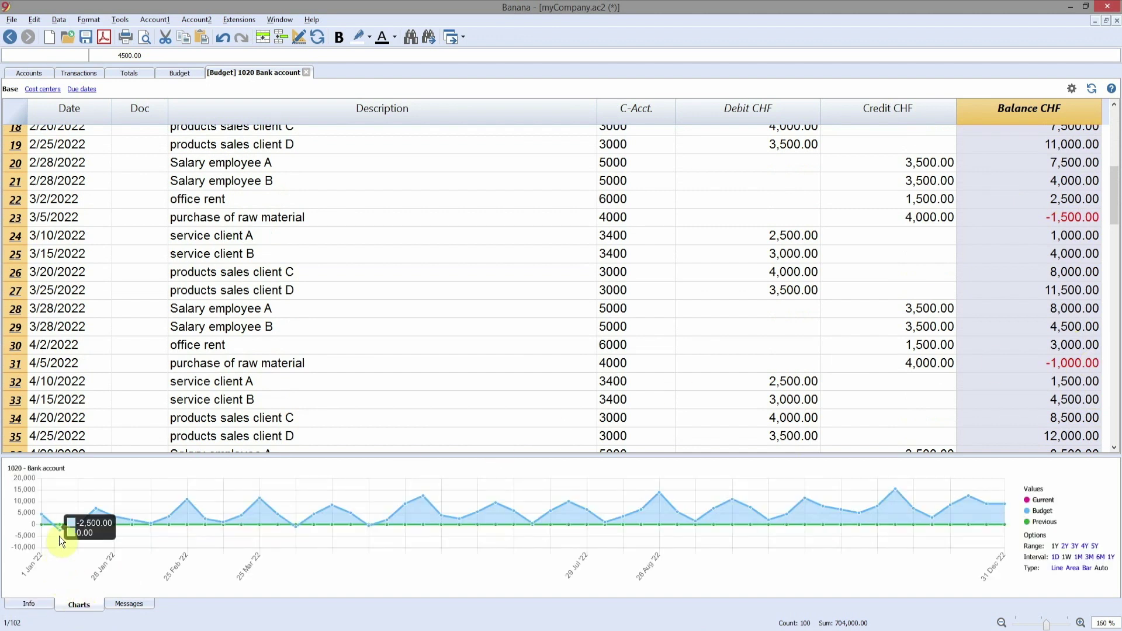
mouse_move(369, 529)
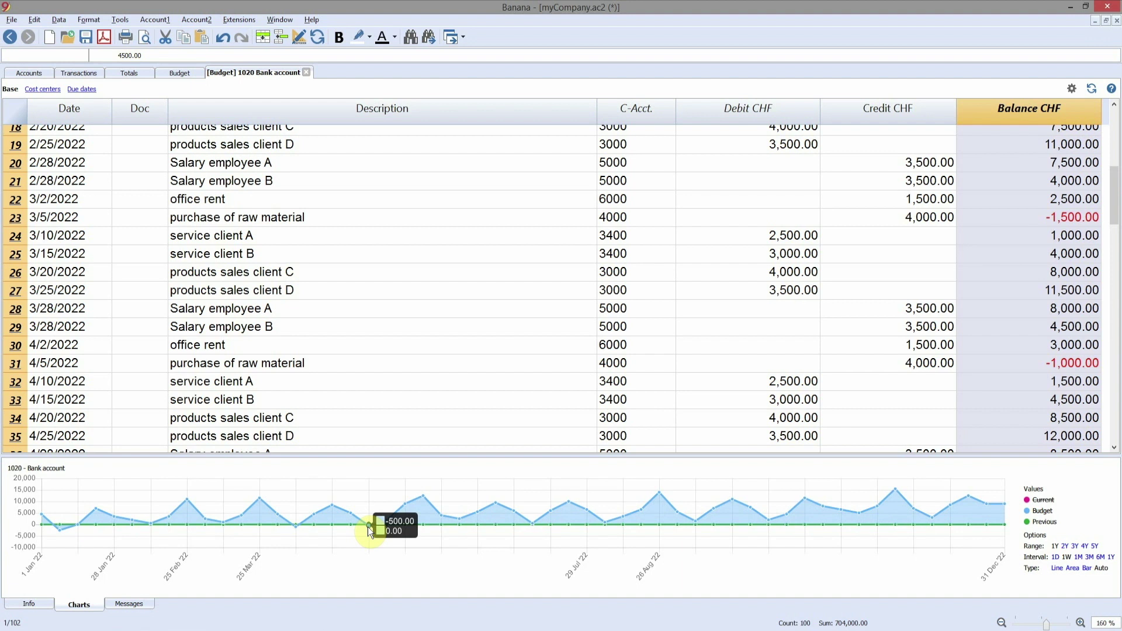
Choose the 'Comparison Effective and Budget' report from the Account1 menu.
left_click(155, 20)
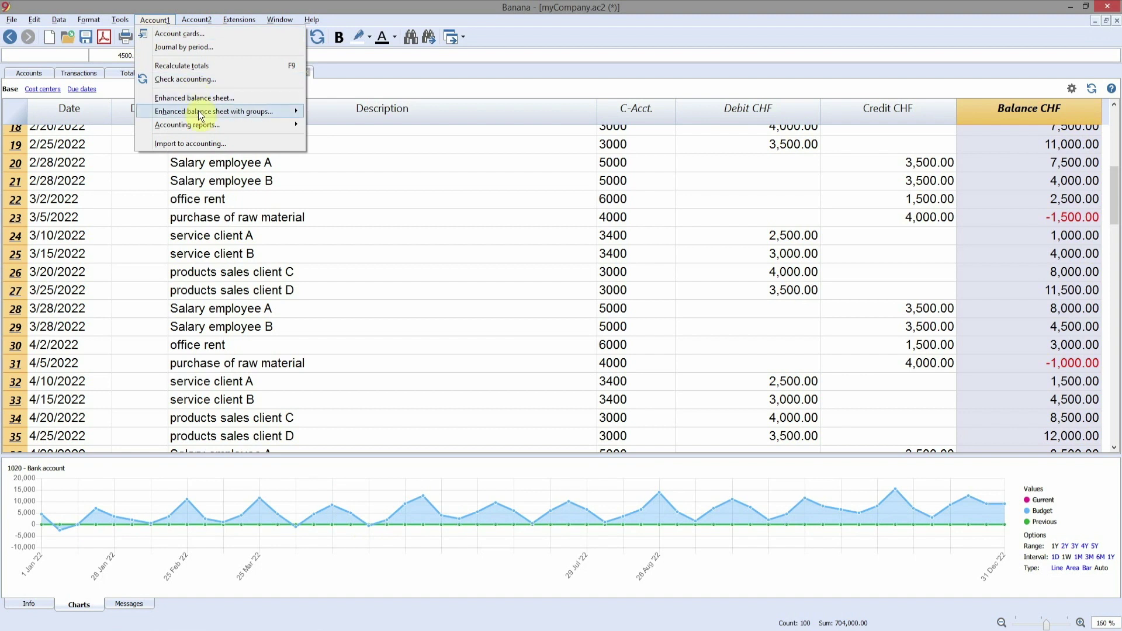
mouse_move(213, 111)
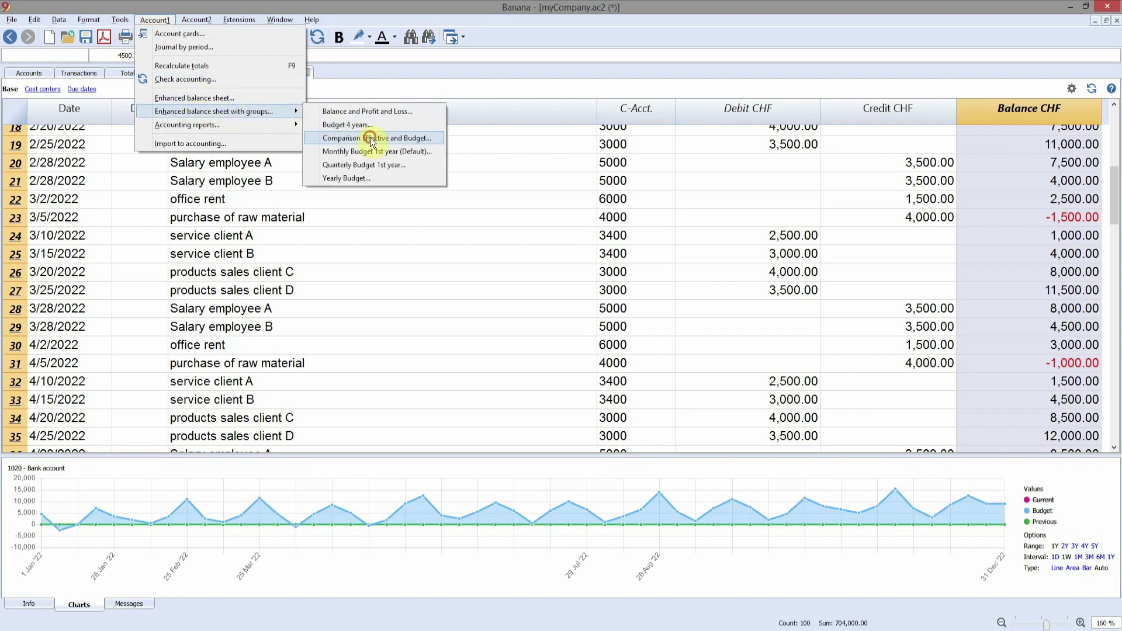
left_click(370, 138)
Confirm the settings to preview the 2022 actual-versus-budget comparison report.
left_click(555, 481)
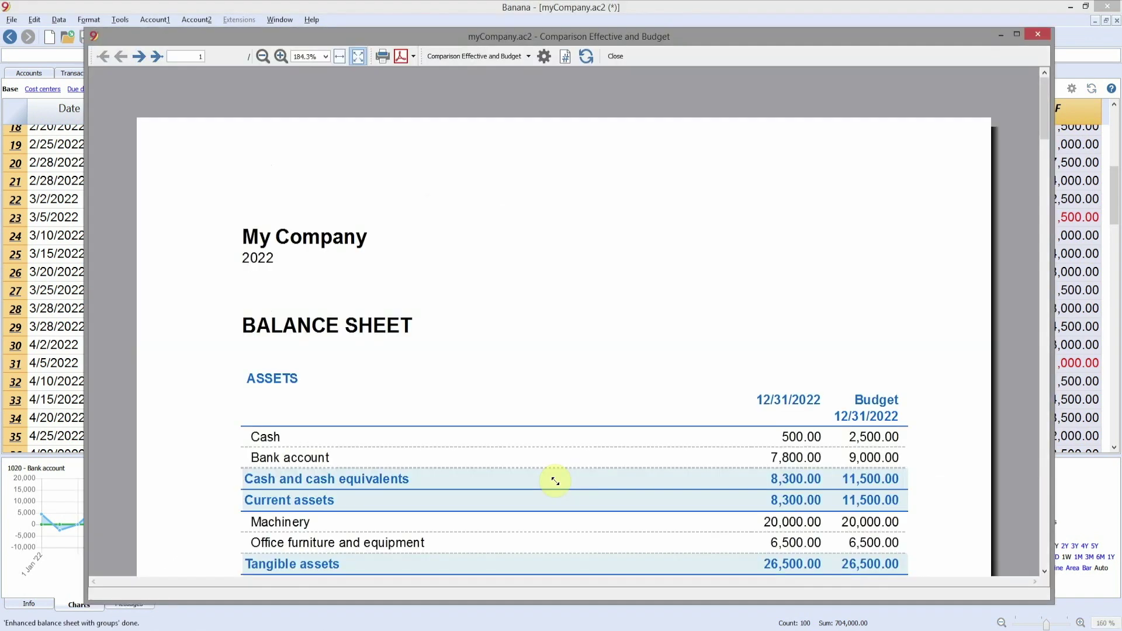
left_click_drag(1045, 114, 1050, 151)
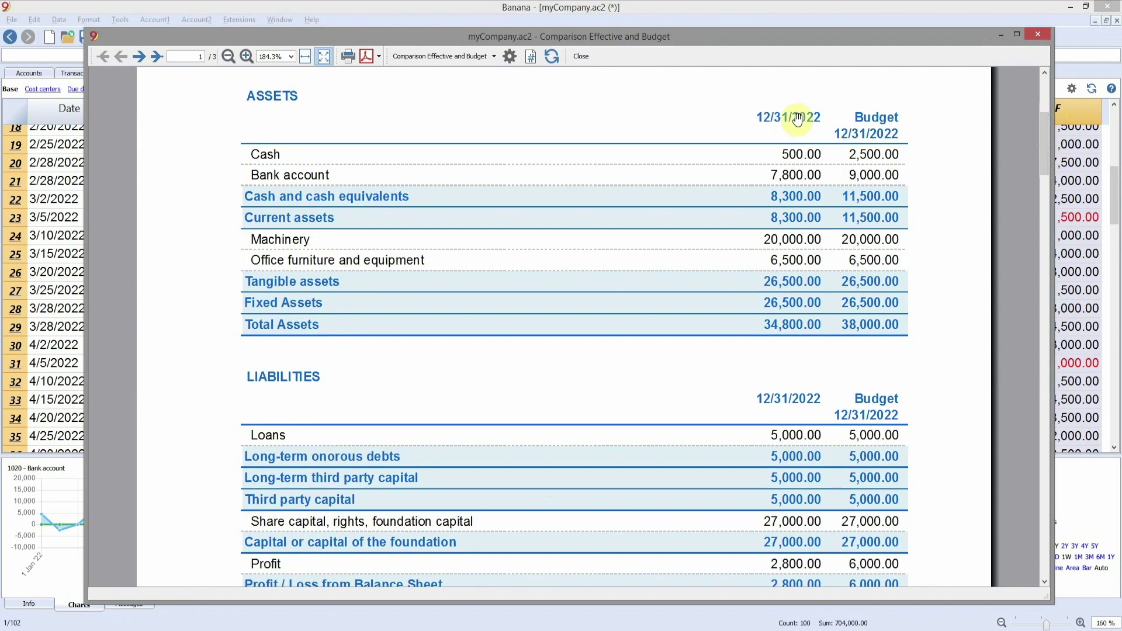
left_click_drag(1046, 127, 1045, 289)
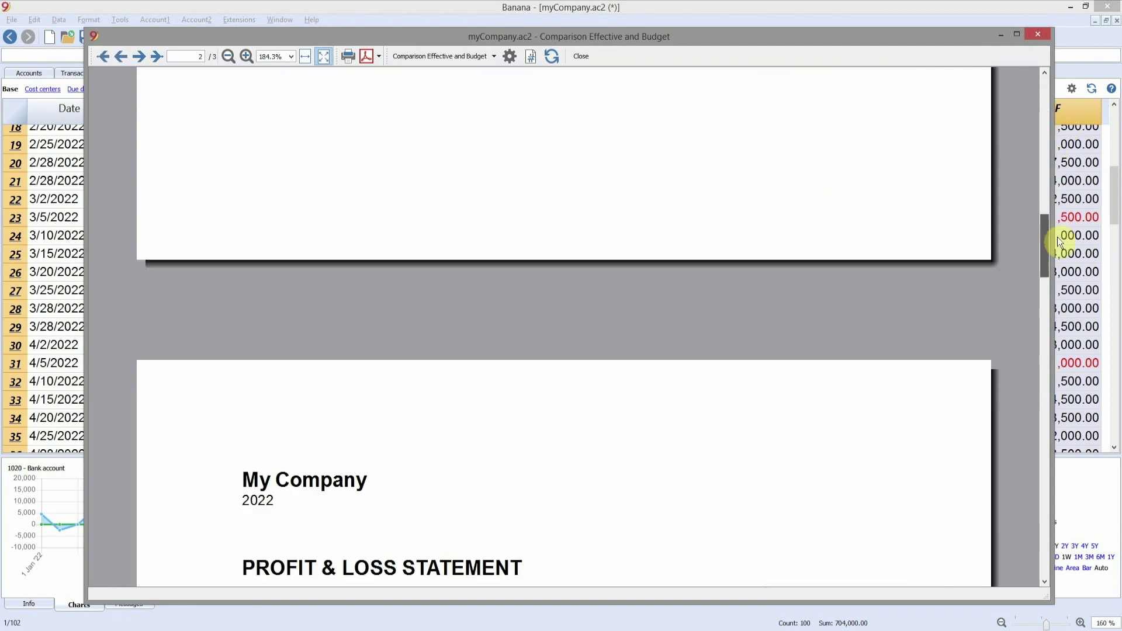